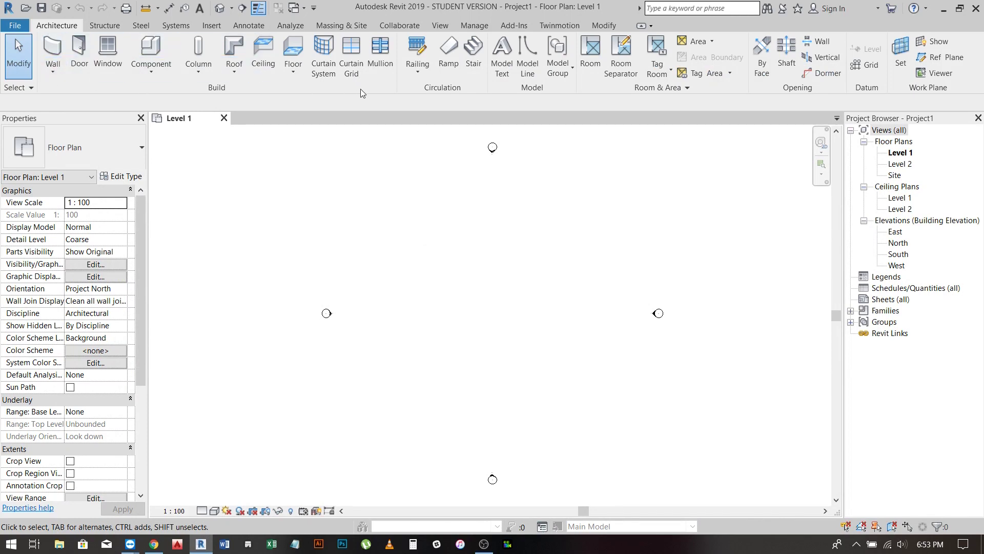
Step: Sketch a Cast-In-Place Monolithic Stair on Level 1 with a 13-riser run and a parallel 10-riser run
{"action": "left_click", "coordinate": [470, 71]}
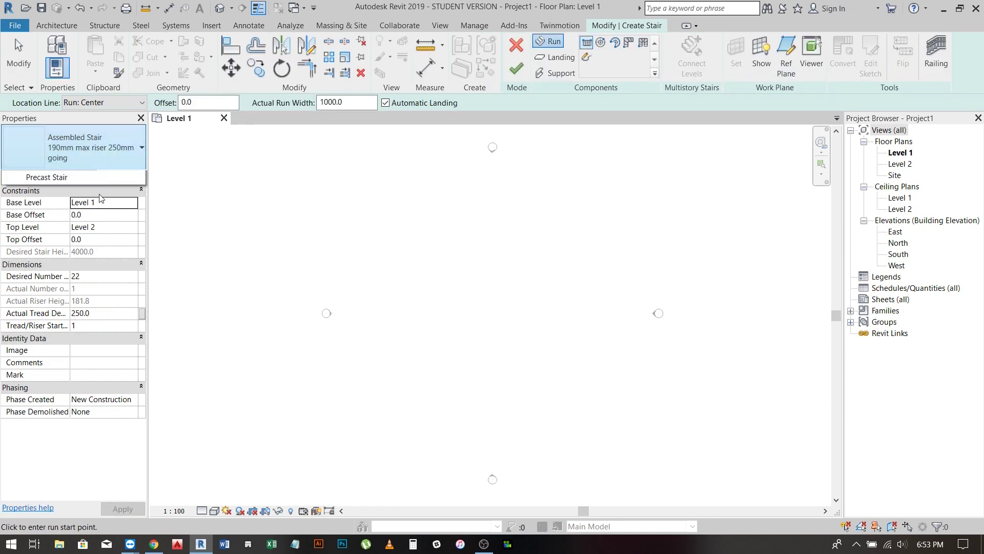
{"action": "left_click", "coordinate": [114, 154]}
{"action": "left_click", "coordinate": [53, 288]}
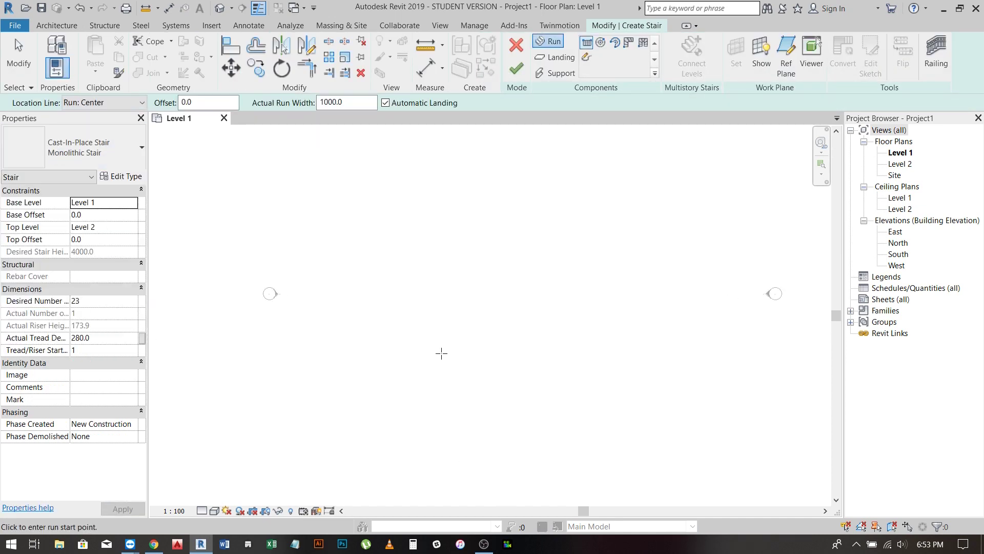
{"action": "left_click", "coordinate": [439, 390]}
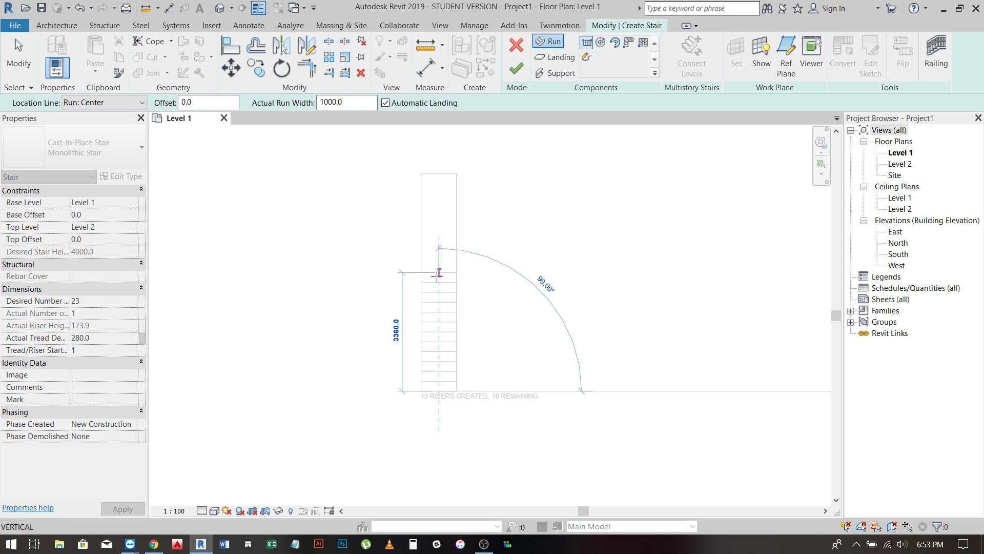
{"action": "left_click", "coordinate": [439, 272]}
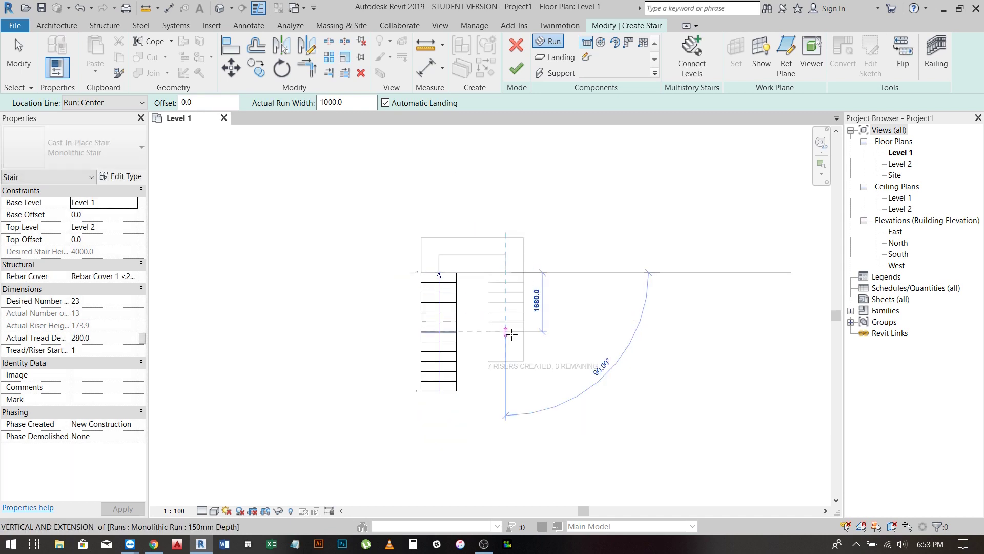
{"action": "left_click", "coordinate": [506, 361]}
{"action": "key", "text": "Escape"}
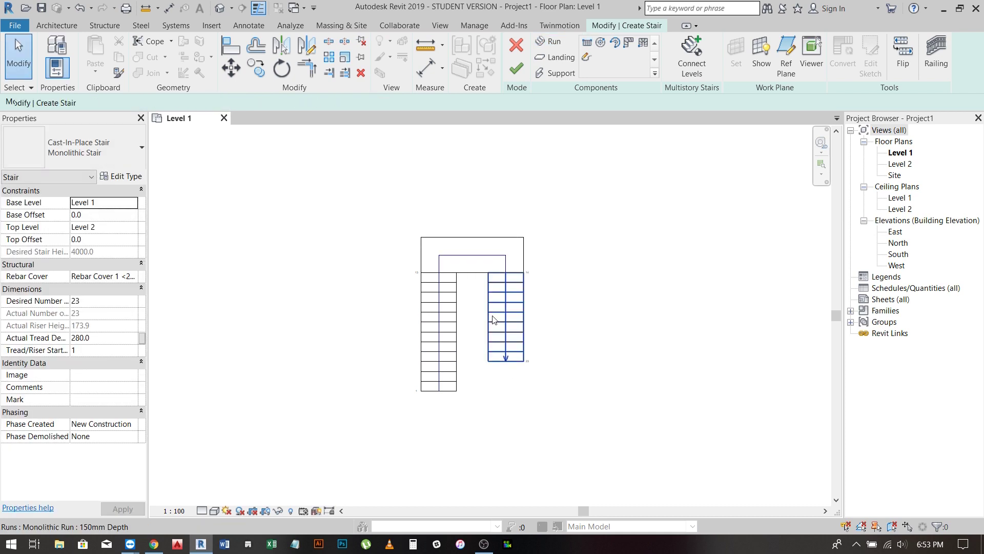
Step: Add an aligned dimension (DI) measuring the 900 gap between the two stair runs
{"action": "scroll", "coordinate": [492, 317], "scroll_direction": "up", "scroll_amount": 2}
{"action": "left_click", "coordinate": [495, 321]}
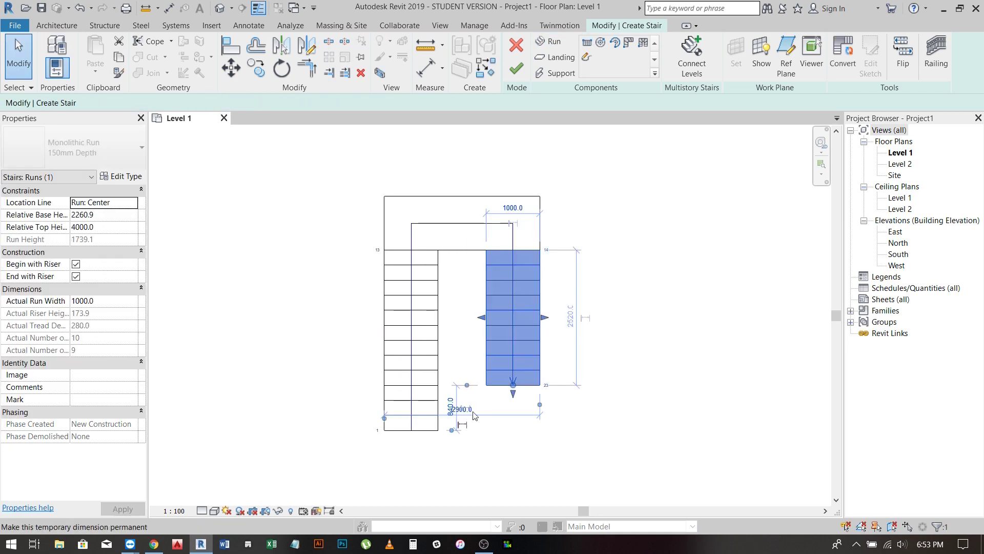
{"action": "scroll", "coordinate": [519, 391], "scroll_direction": "up", "scroll_amount": 1}
{"action": "key", "text": "Escape"}
{"action": "key", "text": "d"}
{"action": "key", "text": "i"}
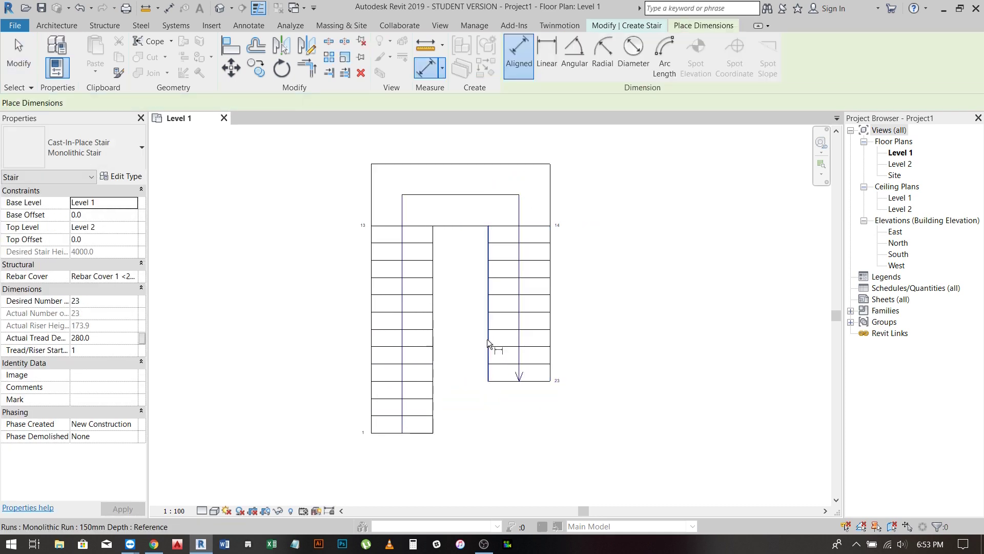
{"action": "left_click", "coordinate": [487, 338]}
{"action": "left_click", "coordinate": [433, 334]}
{"action": "left_click", "coordinate": [466, 358]}
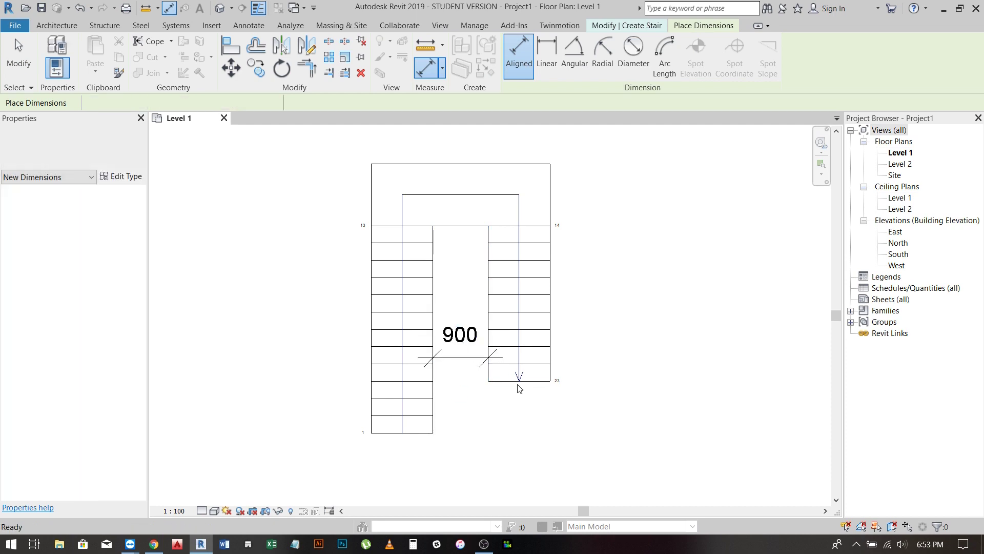
{"action": "key", "text": "Escape"}
{"action": "key", "text": "Escape"}
Step: Move the right run so the gap dimension reads 1000, then delete that dimension
{"action": "left_click", "coordinate": [505, 308]}
{"action": "left_click", "coordinate": [459, 336]}
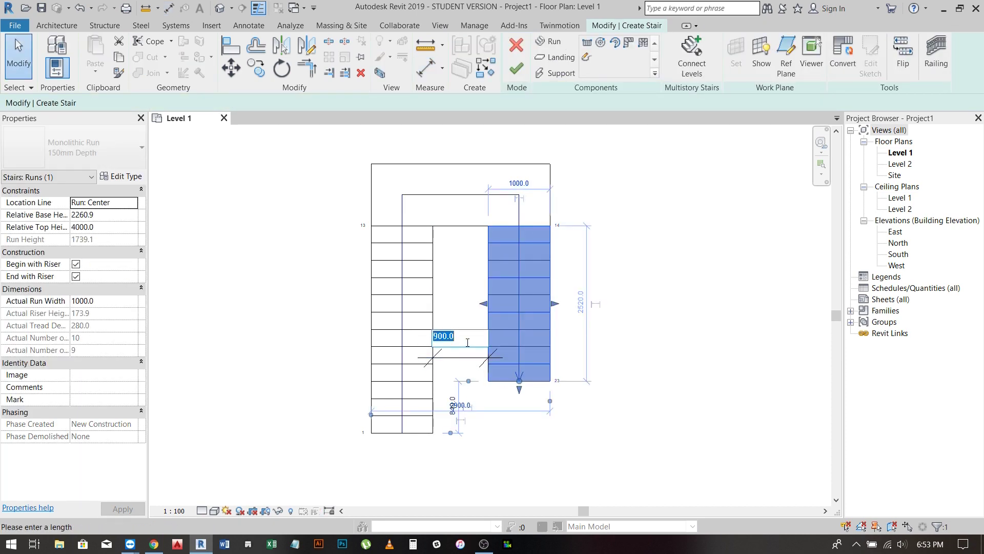
{"action": "type", "text": "1000"}
{"action": "key", "text": "Return"}
{"action": "key", "text": "Escape"}
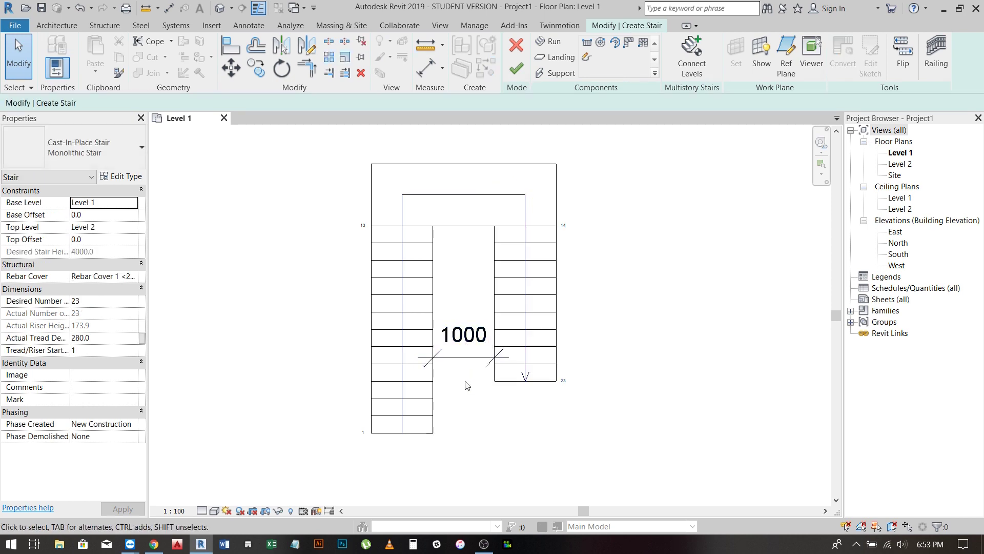
{"action": "left_click", "coordinate": [469, 364]}
{"action": "key", "text": "Delete"}
{"action": "scroll", "coordinate": [451, 356], "scroll_direction": "down", "scroll_amount": 2}
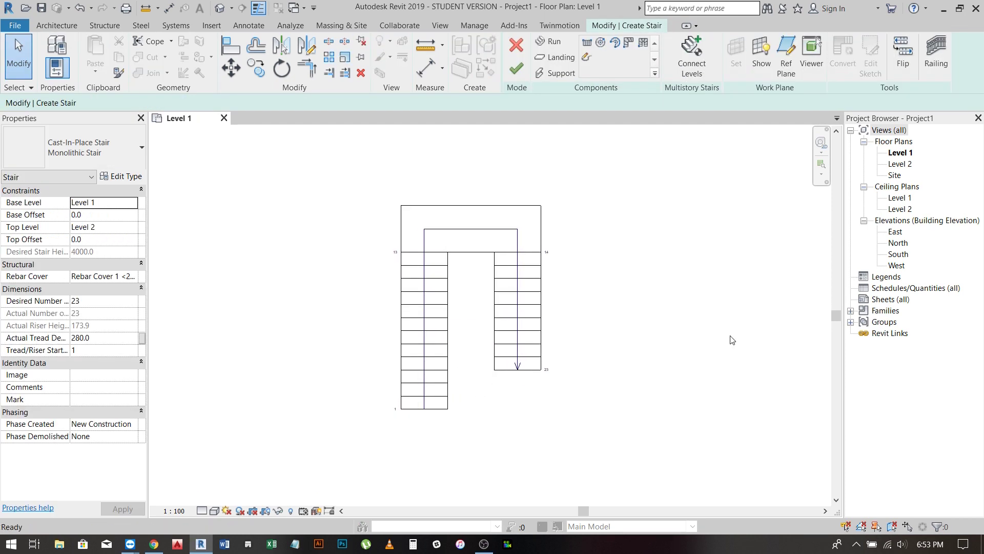
{"action": "double_click", "coordinate": [898, 254]}
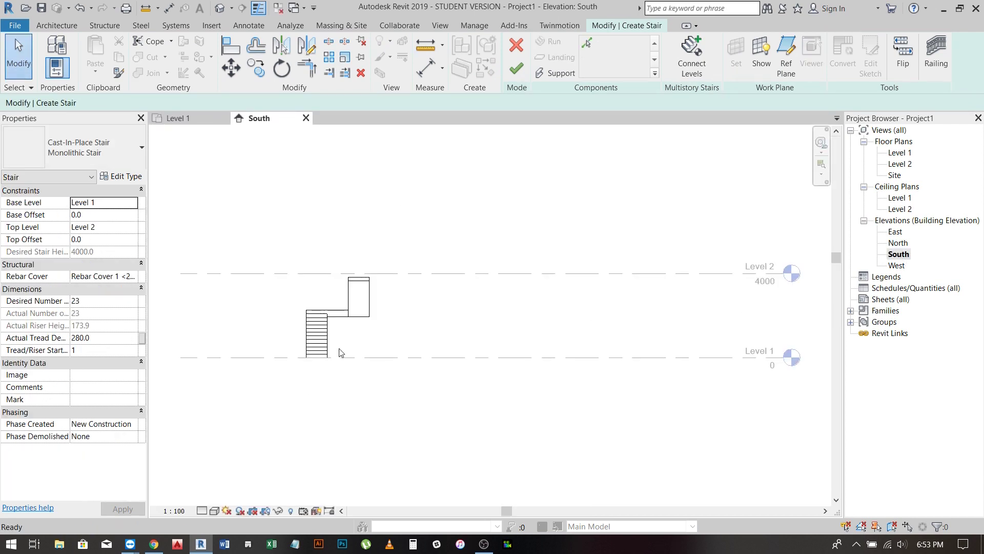
Step: Finish the stair edit and delete the stair's railings
{"action": "scroll", "coordinate": [310, 330], "scroll_direction": "up", "scroll_amount": 2}
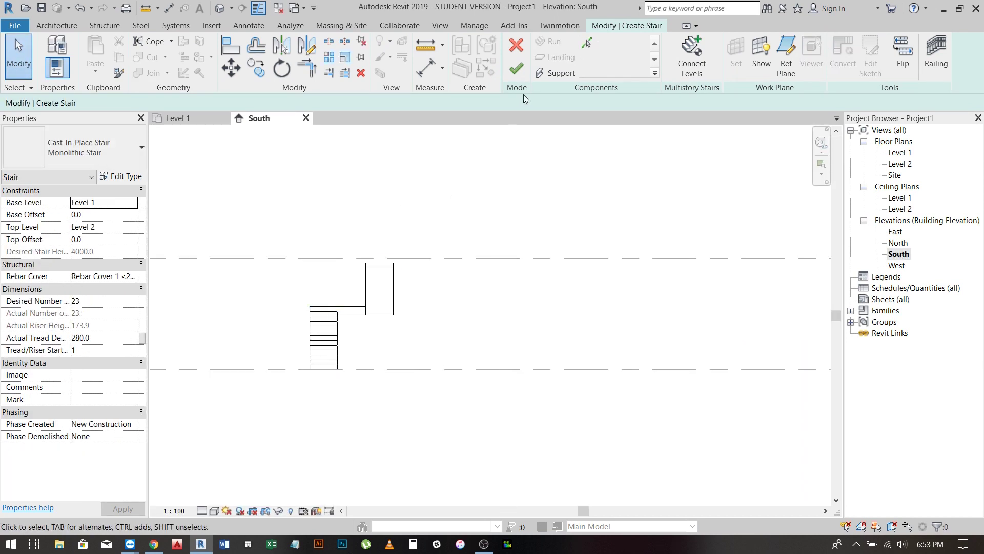
{"action": "left_click", "coordinate": [516, 68]}
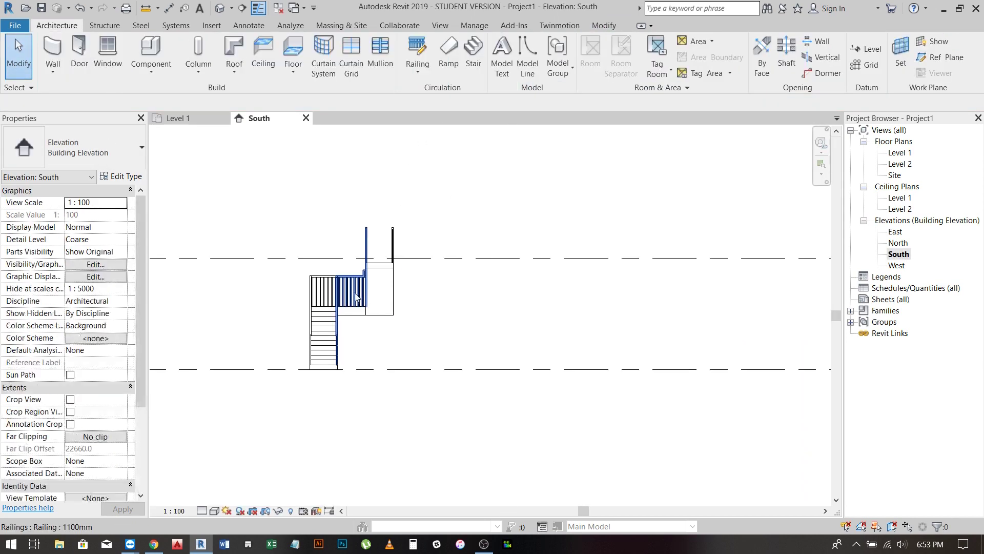
{"action": "left_click", "coordinate": [318, 300]}
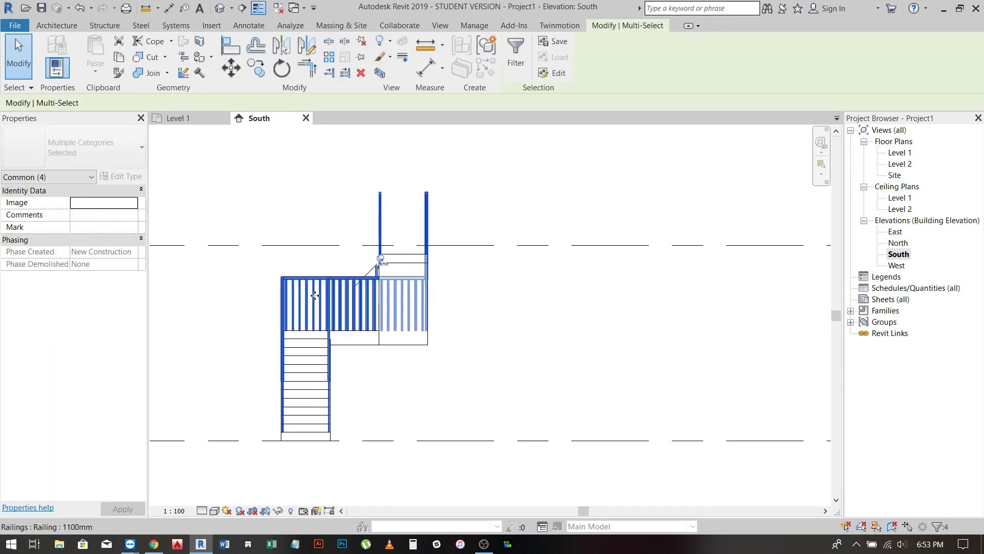
{"action": "key", "text": "Delete"}
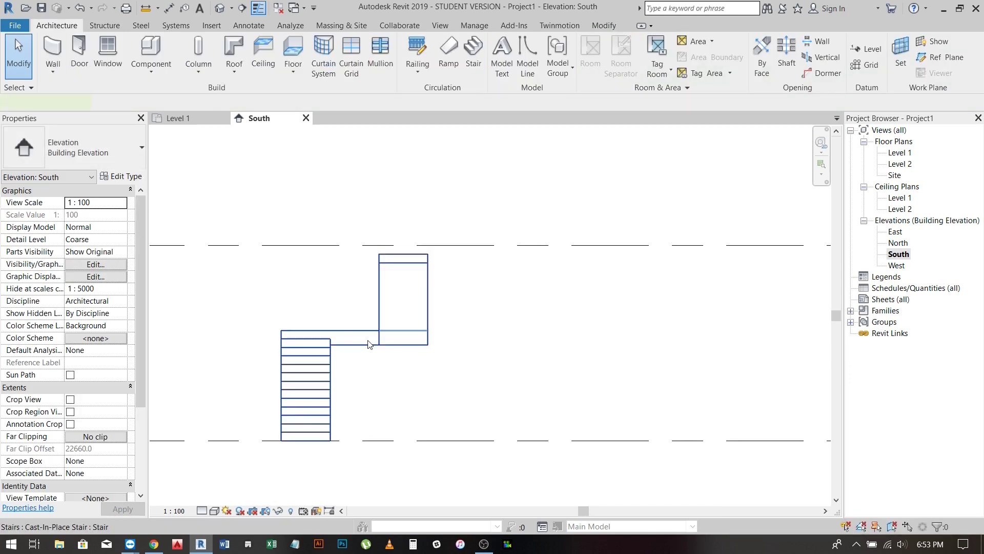
{"action": "left_click", "coordinate": [367, 340]}
Step: Override the stair's graphics in this view to 60 transparency and halftone
{"action": "right_click", "coordinate": [362, 340]}
{"action": "mouse_move", "coordinate": [423, 158]}
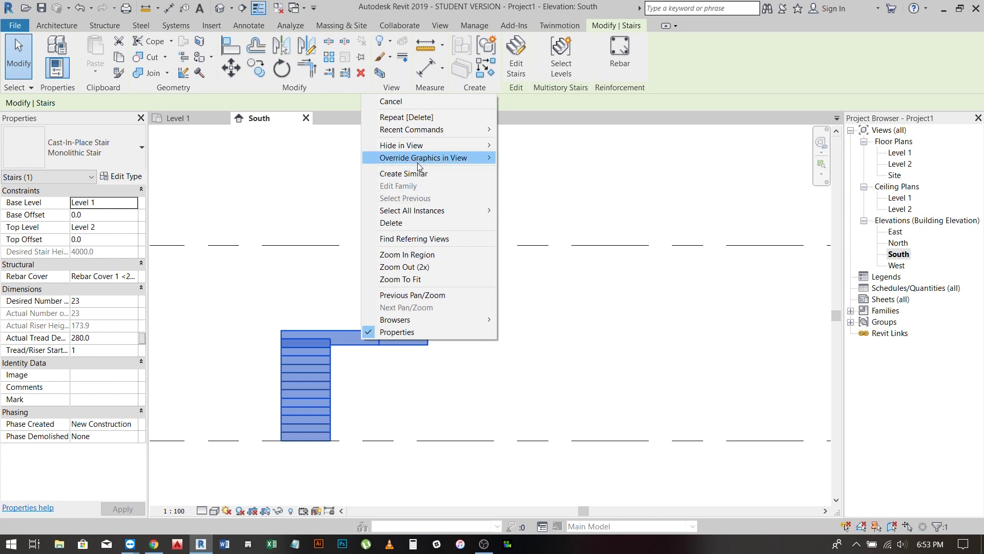
{"action": "left_click", "coordinate": [533, 158]}
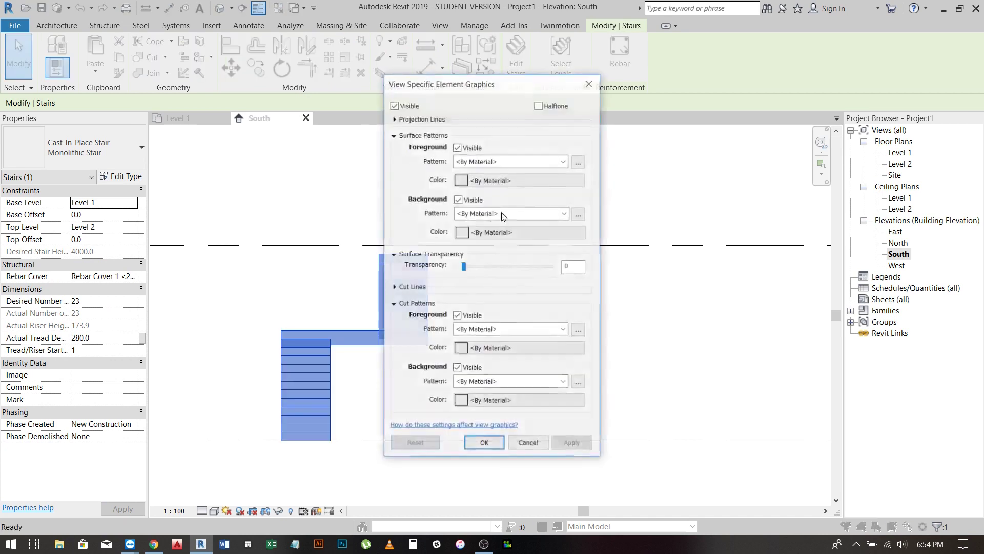
{"action": "left_click", "coordinate": [518, 270]}
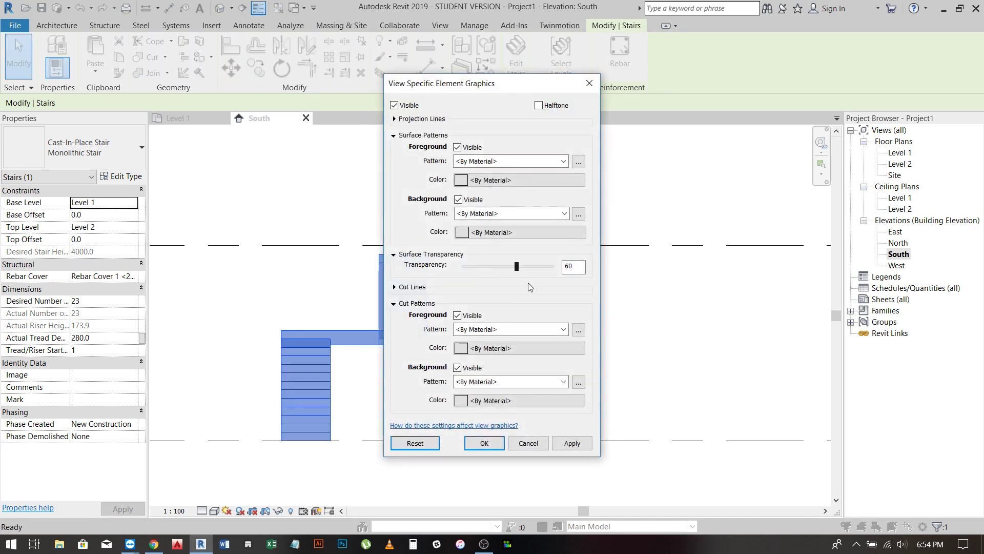
{"action": "left_click", "coordinate": [553, 444]}
{"action": "left_click", "coordinate": [479, 447]}
{"action": "left_click", "coordinate": [365, 370]}
{"action": "middle_click_drag", "start_coordinate": [352, 349], "coordinate": [470, 348]}
{"action": "left_click", "coordinate": [471, 346]}
{"action": "right_click", "coordinate": [469, 346]}
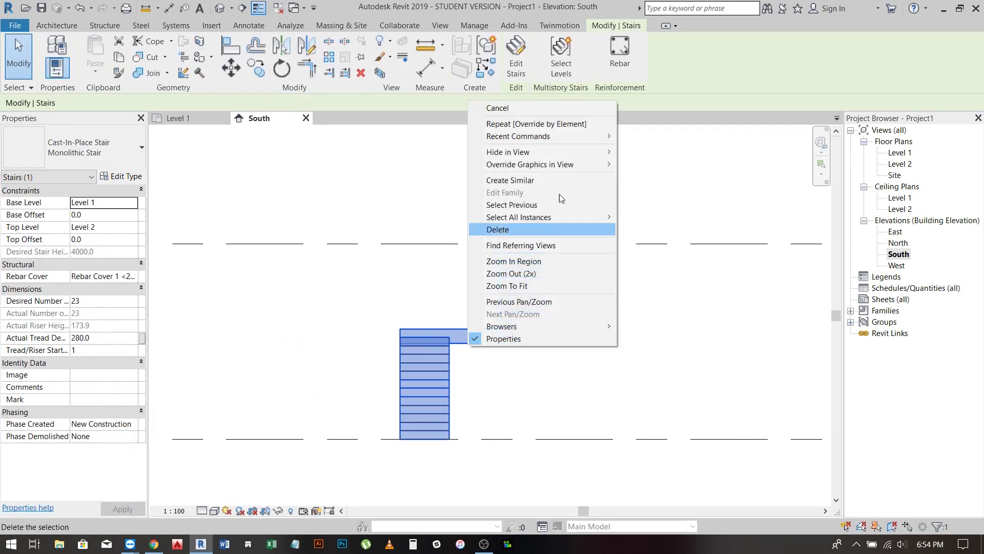
{"action": "left_click", "coordinate": [639, 164]}
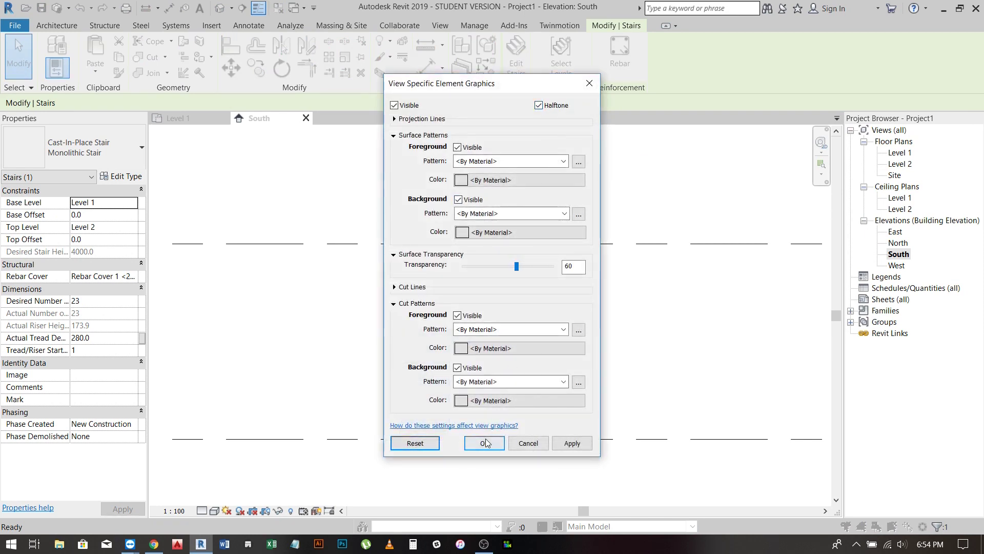
{"action": "left_click", "coordinate": [485, 443]}
{"action": "middle_click_drag", "start_coordinate": [487, 377], "coordinate": [499, 393]}
Step: Zoom the South elevation so the Level 1 and Level 2 heads are fully visible
{"action": "scroll", "coordinate": [499, 393], "scroll_direction": "down", "scroll_amount": 2}
{"action": "scroll", "coordinate": [441, 398], "scroll_direction": "down", "scroll_amount": 1}
{"action": "left_click", "coordinate": [541, 431]}
{"action": "scroll", "coordinate": [564, 441], "scroll_direction": "down", "scroll_amount": 1}
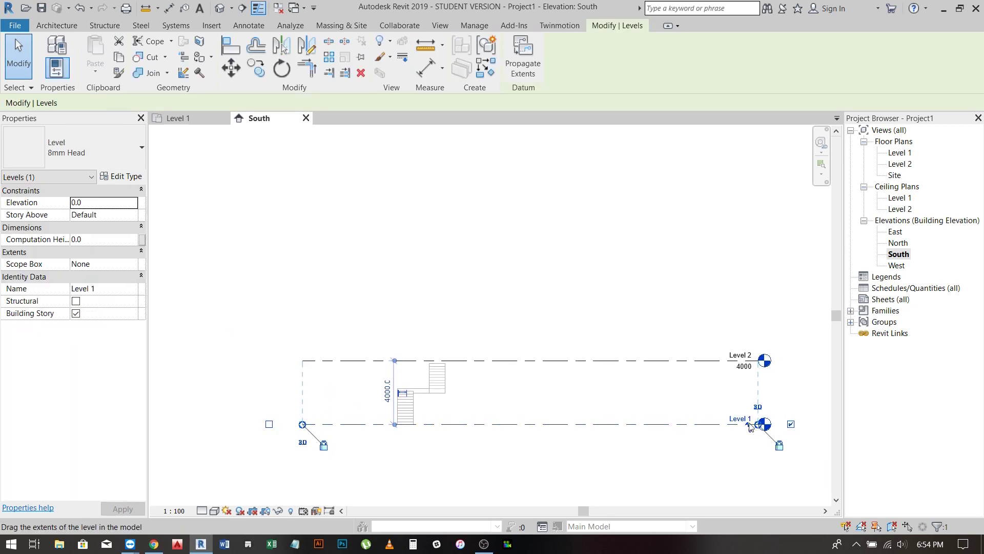
{"action": "key", "text": "Escape"}
{"action": "scroll", "coordinate": [400, 426], "scroll_direction": "up", "scroll_amount": 2}
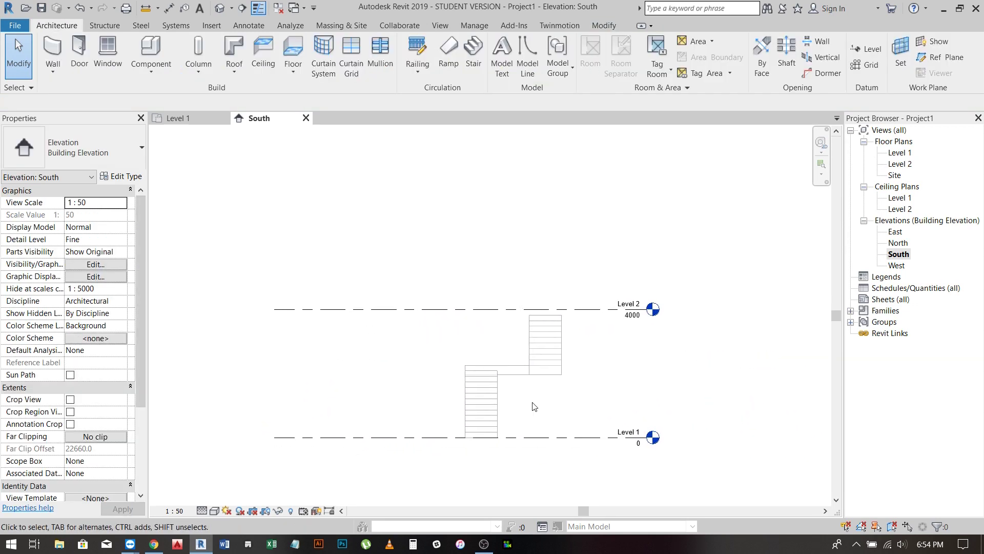
{"action": "scroll", "coordinate": [505, 396], "scroll_direction": "up", "scroll_amount": 1}
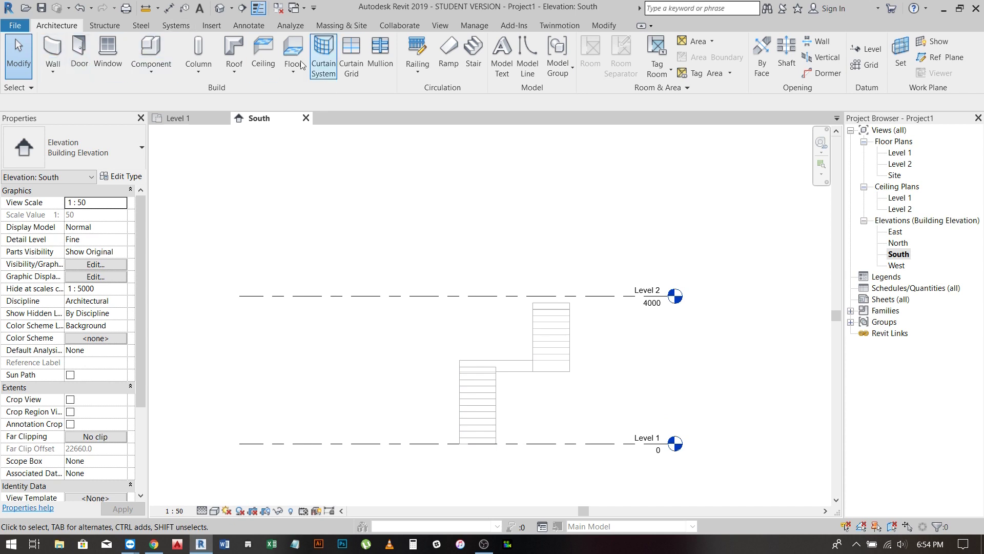
{"action": "left_click", "coordinate": [240, 75]}
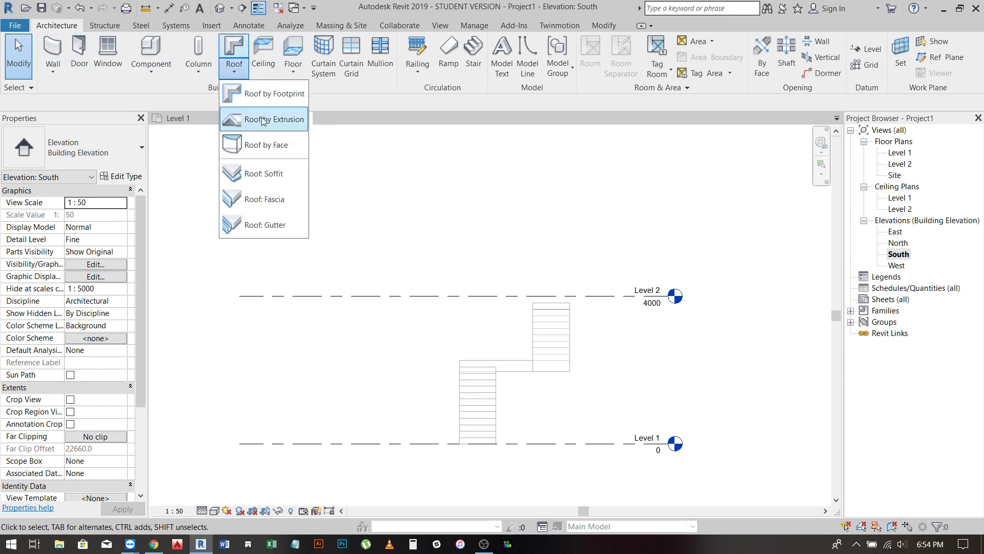
Step: Start a roof by extrusion on the stair's face plane, referenced to Level 2 at 0.0 offset
{"action": "left_click", "coordinate": [264, 121]}
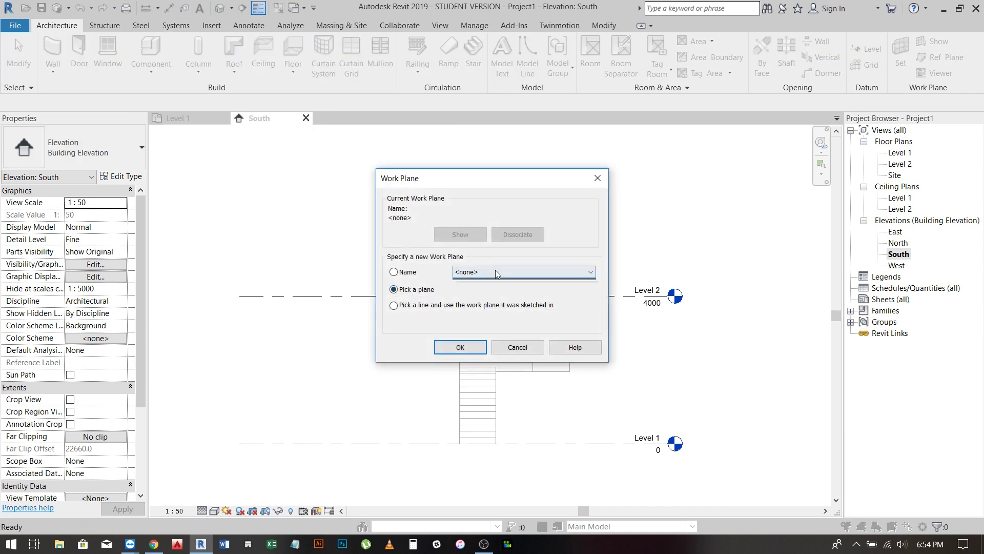
{"action": "left_click", "coordinate": [460, 347]}
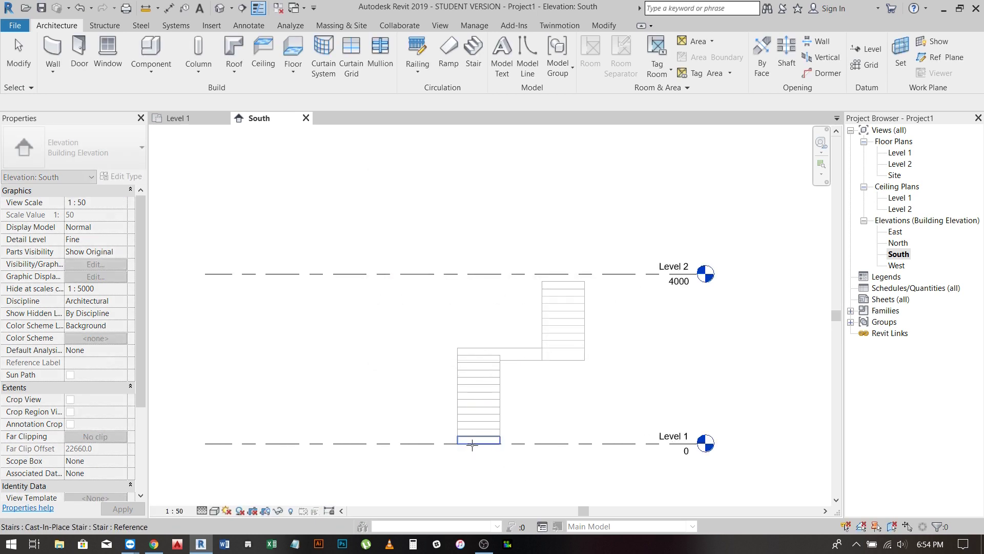
{"action": "scroll", "coordinate": [472, 444], "scroll_direction": "up", "scroll_amount": 2}
{"action": "left_click", "coordinate": [477, 435]}
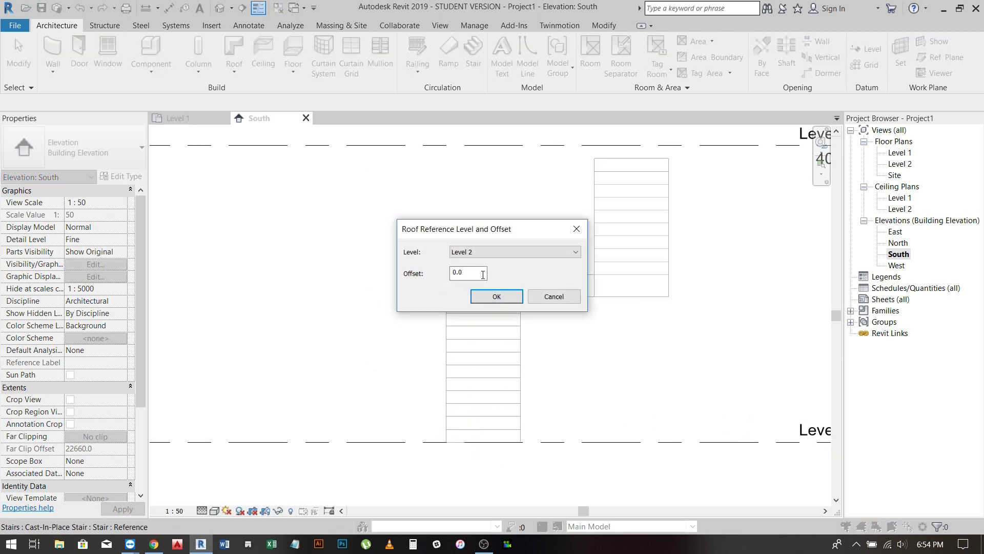
{"action": "left_click", "coordinate": [496, 296]}
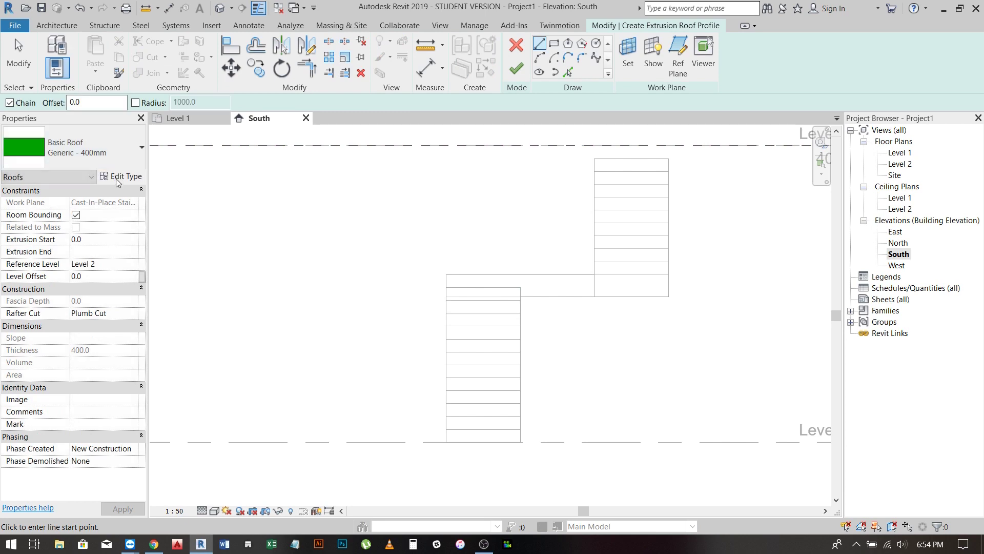
Step: Keep the Generic - 400mm roof type and open its type properties
{"action": "left_click", "coordinate": [92, 151]}
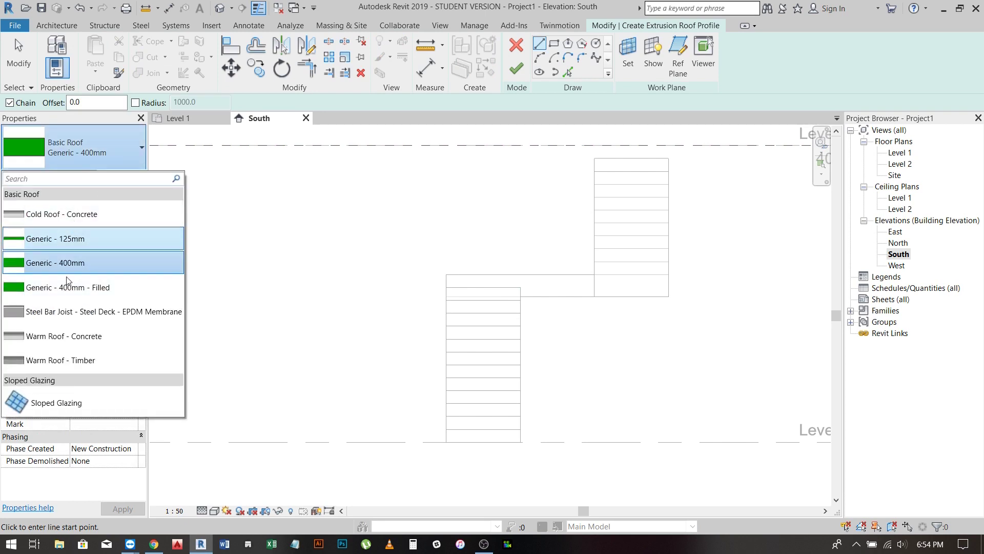
{"action": "left_click", "coordinate": [55, 262]}
{"action": "left_click", "coordinate": [122, 176]}
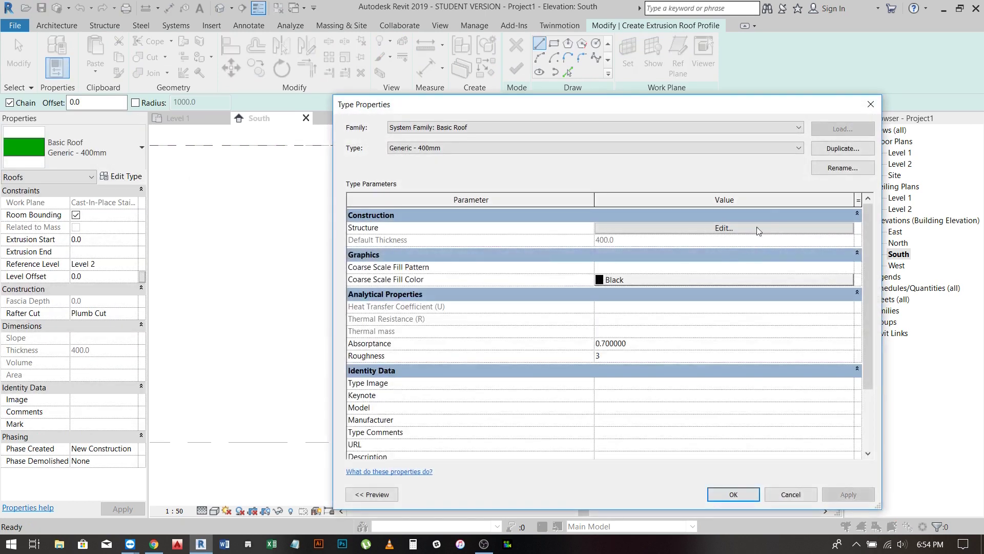
Step: Duplicate the roof type as 'Wood Strair Flooring' and set its structure layer thickness to 30
{"action": "left_click", "coordinate": [819, 149]}
{"action": "type", "text": "Wood Strair Flooring"}
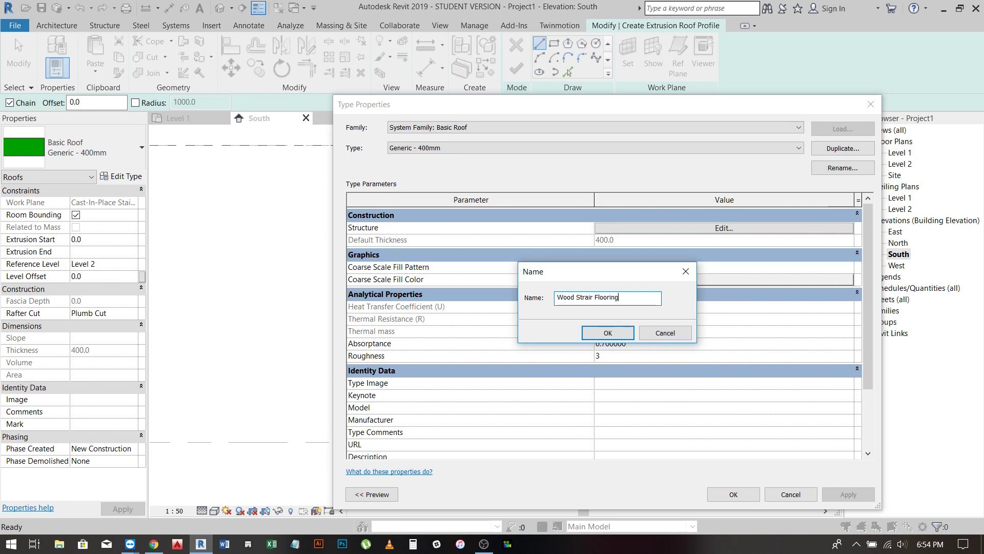
{"action": "key", "text": "Return"}
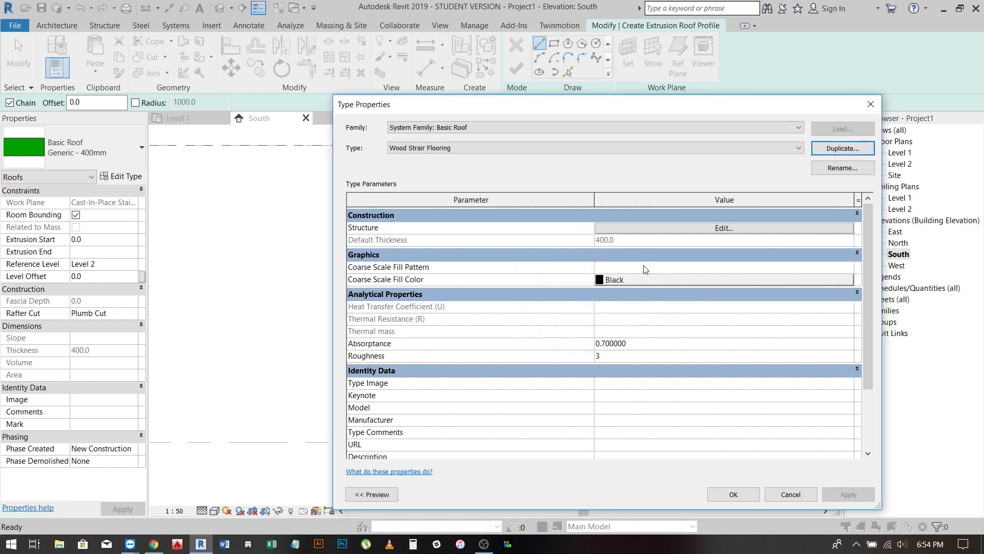
{"action": "left_click", "coordinate": [665, 232]}
{"action": "double_click", "coordinate": [657, 227]}
{"action": "type", "text": "30"}
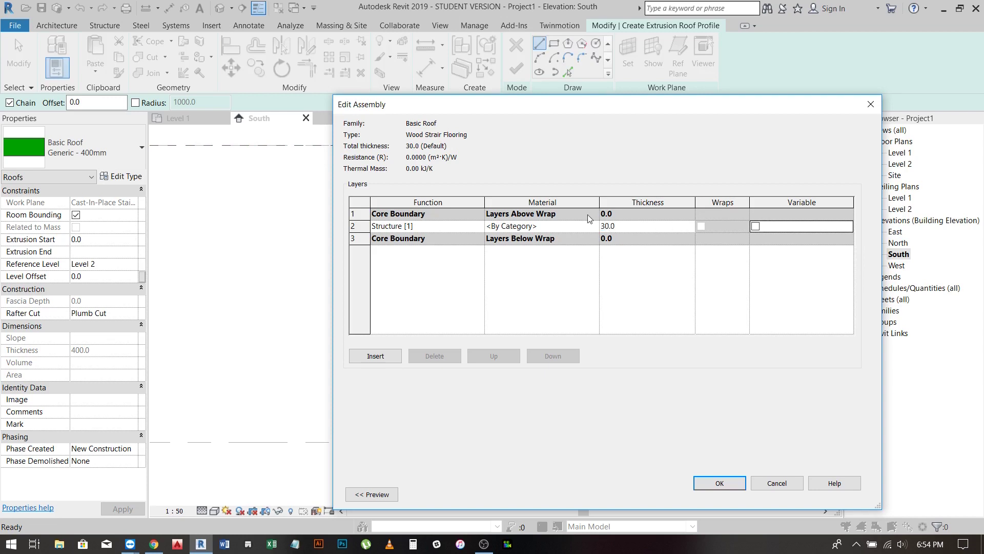
{"action": "left_click", "coordinate": [597, 227]}
{"action": "type", "text": "wood"}
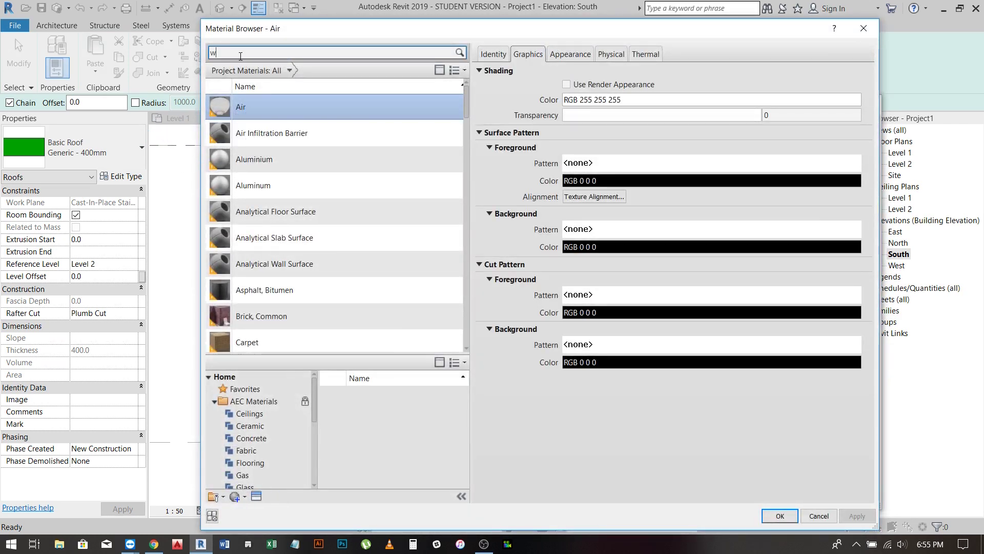
Step: Browse the Material Browser library's wood materials, previewing Cherry
{"action": "scroll", "coordinate": [336, 220], "scroll_direction": "down", "scroll_amount": 1}
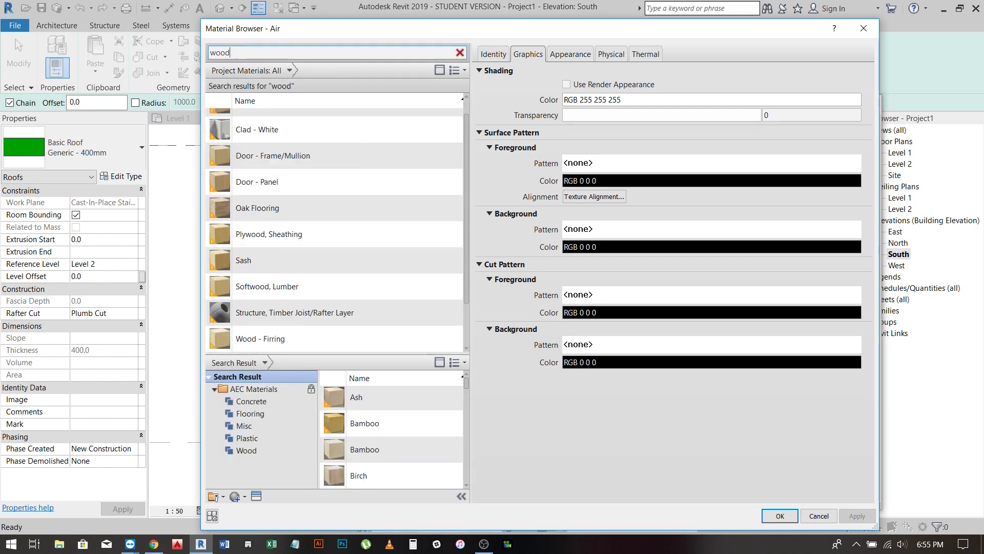
{"action": "scroll", "coordinate": [435, 451], "scroll_direction": "down", "scroll_amount": 2}
{"action": "scroll", "coordinate": [446, 411], "scroll_direction": "up", "scroll_amount": 1}
{"action": "left_click", "coordinate": [461, 363]}
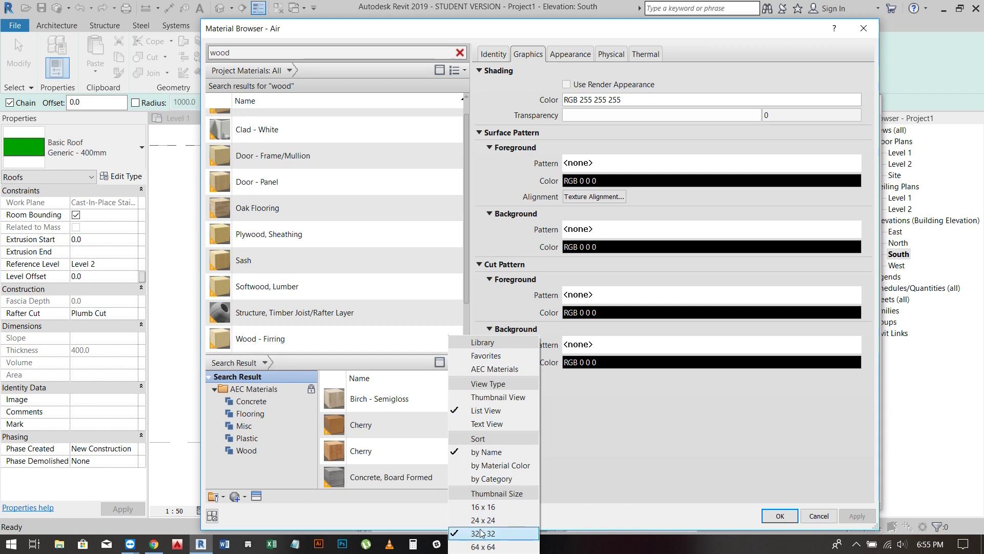
{"action": "left_click", "coordinate": [300, 467]}
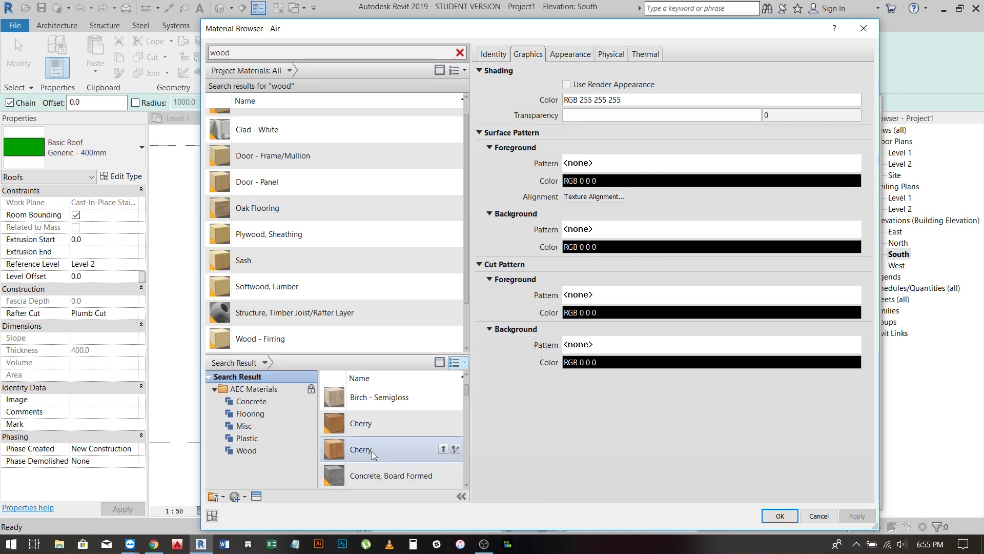
{"action": "left_click", "coordinate": [444, 449]}
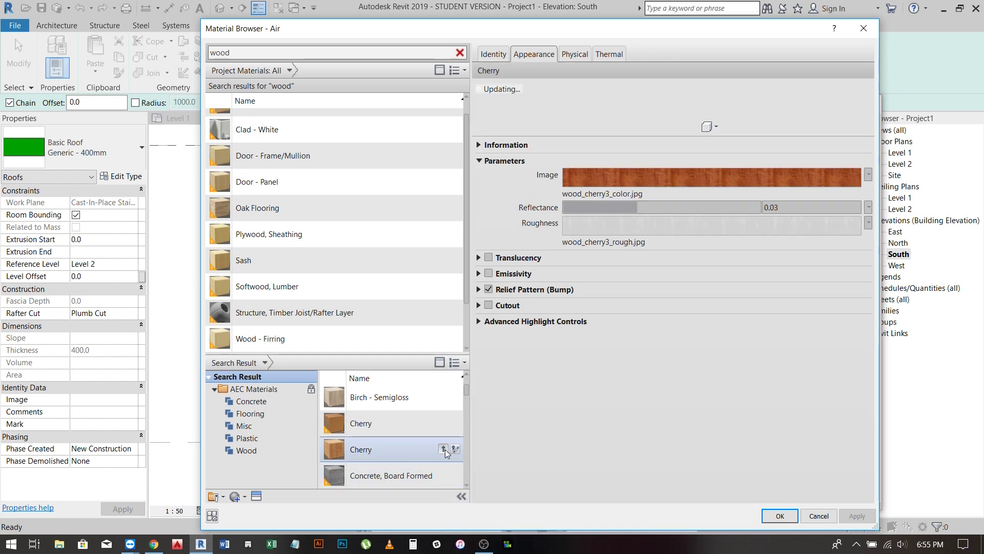
{"action": "scroll", "coordinate": [404, 433], "scroll_direction": "down", "scroll_amount": 1}
{"action": "scroll", "coordinate": [401, 444], "scroll_direction": "down", "scroll_amount": 1}
{"action": "scroll", "coordinate": [396, 454], "scroll_direction": "down", "scroll_amount": 1}
{"action": "scroll", "coordinate": [396, 454], "scroll_direction": "down", "scroll_amount": 1}
{"action": "scroll", "coordinate": [395, 454], "scroll_direction": "down", "scroll_amount": 1}
{"action": "scroll", "coordinate": [396, 454], "scroll_direction": "down", "scroll_amount": 1}
{"action": "scroll", "coordinate": [396, 454], "scroll_direction": "down", "scroll_amount": 1}
{"action": "scroll", "coordinate": [396, 455], "scroll_direction": "down", "scroll_amount": 1}
{"action": "scroll", "coordinate": [395, 455], "scroll_direction": "down", "scroll_amount": 1}
{"action": "scroll", "coordinate": [396, 454], "scroll_direction": "down", "scroll_amount": 1}
Step: Add Oriented Strand Board to the project and apply it to the structure layer
{"action": "left_click", "coordinate": [388, 416]}
{"action": "scroll", "coordinate": [387, 425], "scroll_direction": "up", "scroll_amount": 1}
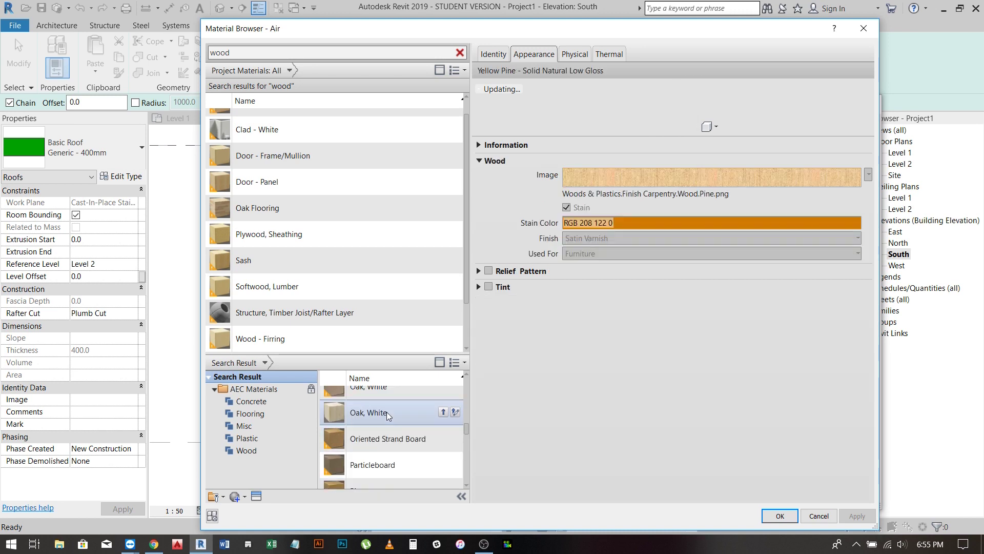
{"action": "left_click", "coordinate": [386, 440]}
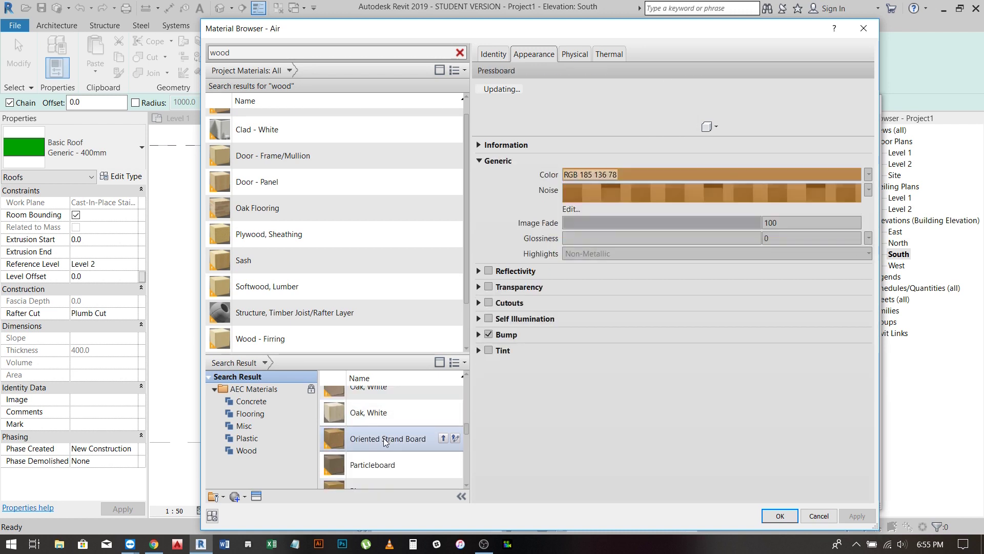
{"action": "left_click", "coordinate": [444, 439]}
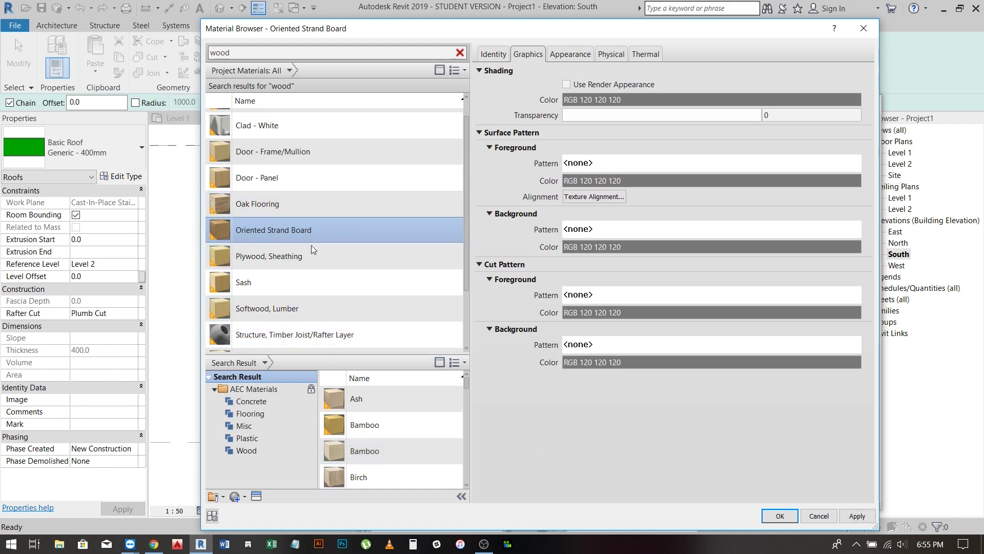
{"action": "left_click", "coordinate": [780, 514]}
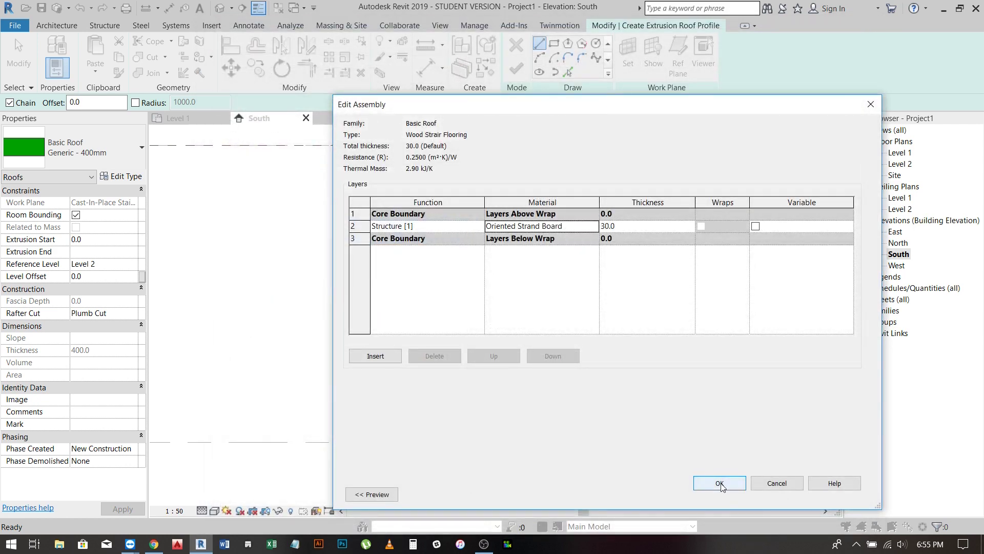
{"action": "left_click", "coordinate": [720, 484]}
Step: Pick the bottom step's left and right edges as roof profile sketch lines
{"action": "left_click", "coordinate": [727, 495]}
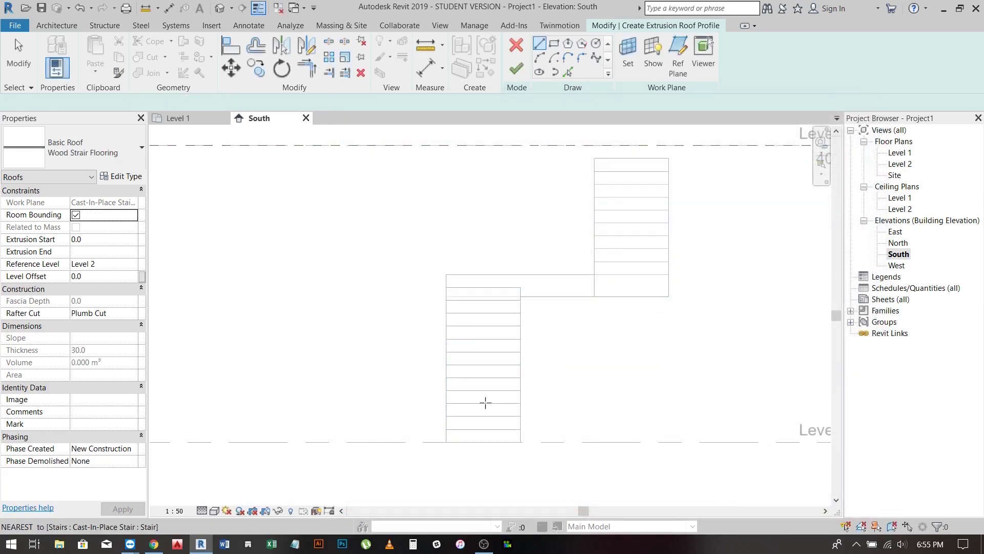
{"action": "scroll", "coordinate": [412, 353], "scroll_direction": "up", "scroll_amount": 1}
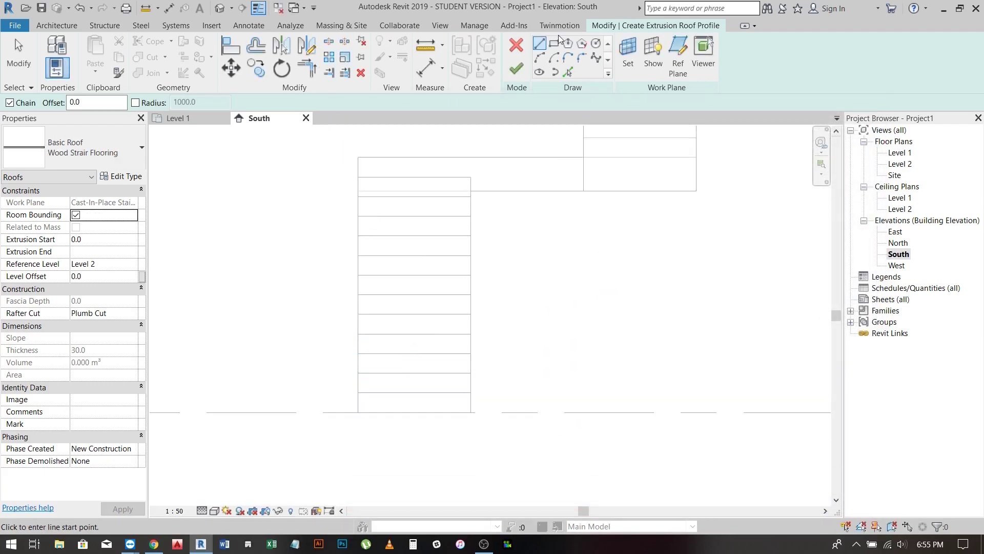
{"action": "left_click", "coordinate": [569, 72]}
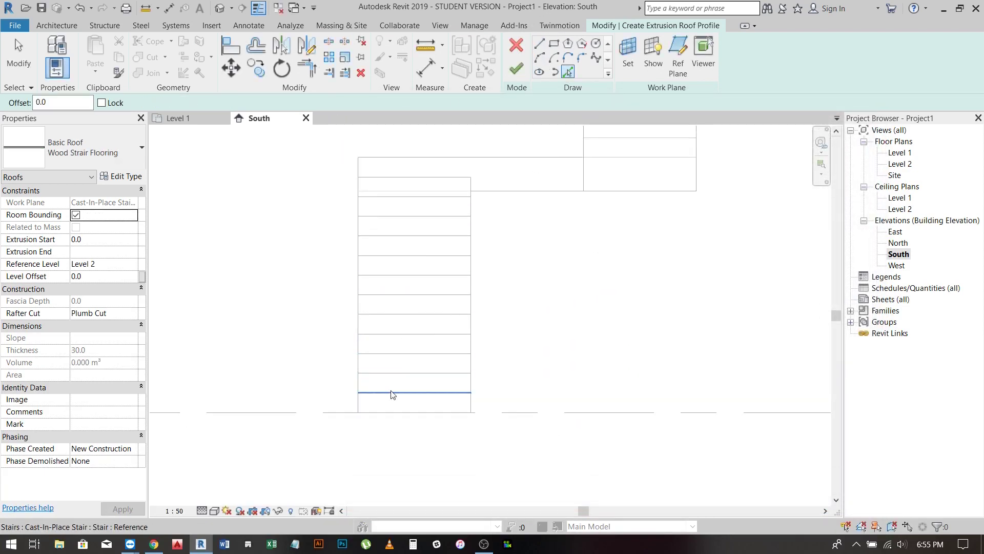
{"action": "left_click", "coordinate": [360, 406]}
{"action": "left_click", "coordinate": [468, 403]}
{"action": "scroll", "coordinate": [456, 409], "scroll_direction": "up", "scroll_amount": 2}
{"action": "key", "text": "Escape"}
Step: Move the right and left sketch lines outward past the stair, the right by 150
{"action": "left_click", "coordinate": [484, 389]}
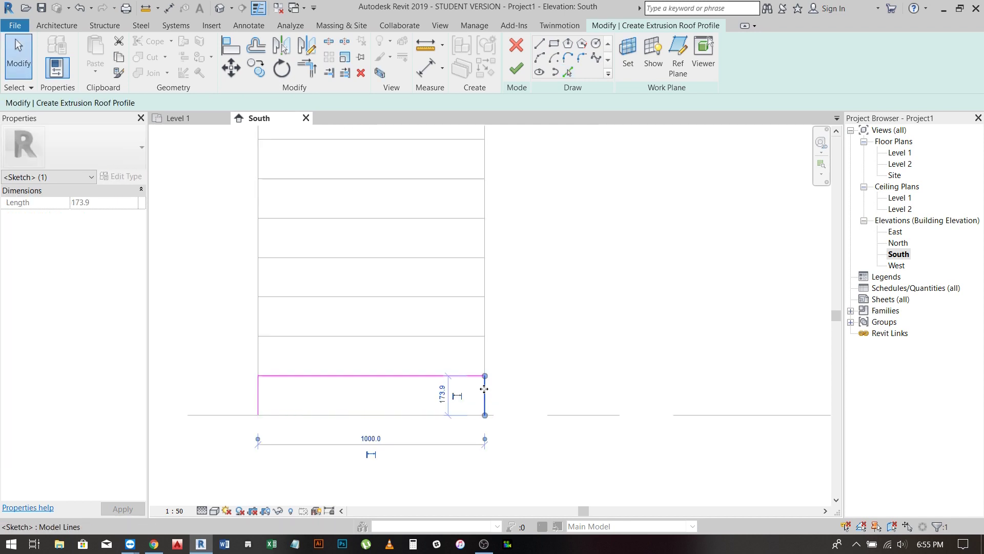
{"action": "left_click_drag", "start_coordinate": [484, 390], "coordinate": [518, 389]}
{"action": "left_click", "coordinate": [258, 396]}
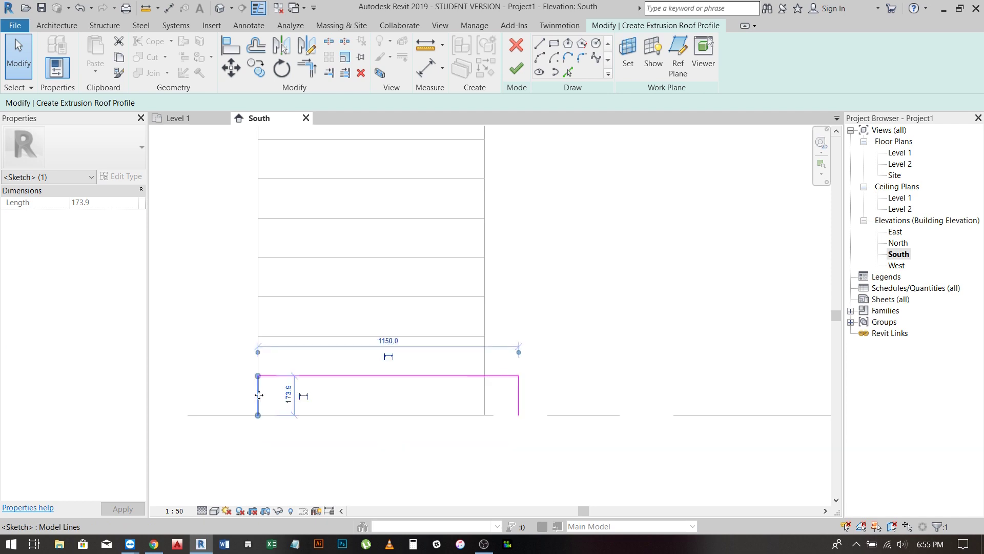
{"action": "left_click_drag", "start_coordinate": [259, 394], "coordinate": [225, 394]}
{"action": "key", "text": "Escape"}
Step: Dimension the right sketch line's overhang from the stair edge with an aligned dimension
{"action": "key", "text": "d"}
{"action": "key", "text": "i"}
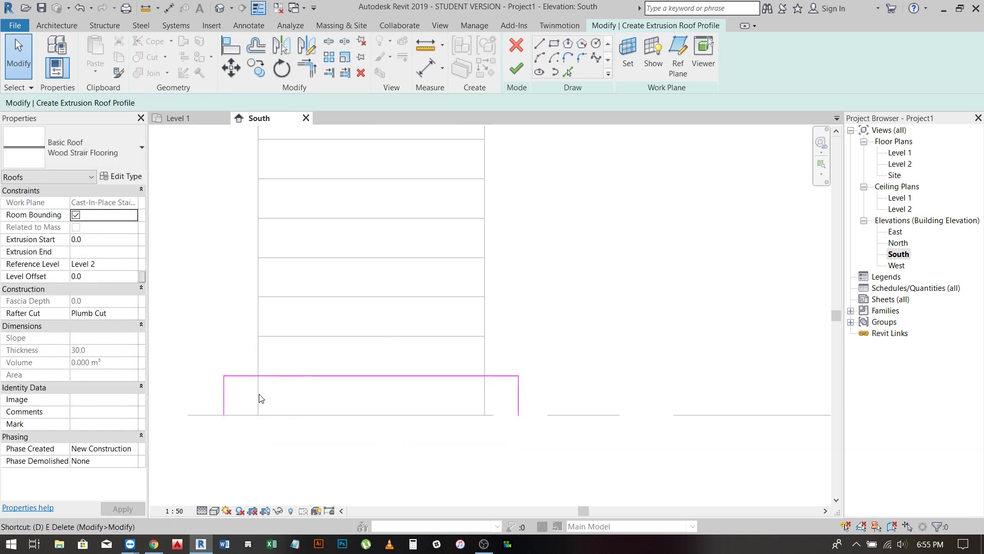
{"action": "left_click", "coordinate": [519, 396]}
{"action": "left_click", "coordinate": [484, 395]}
{"action": "key", "text": "Escape"}
{"action": "key", "text": "Escape"}
{"action": "left_click", "coordinate": [430, 66]}
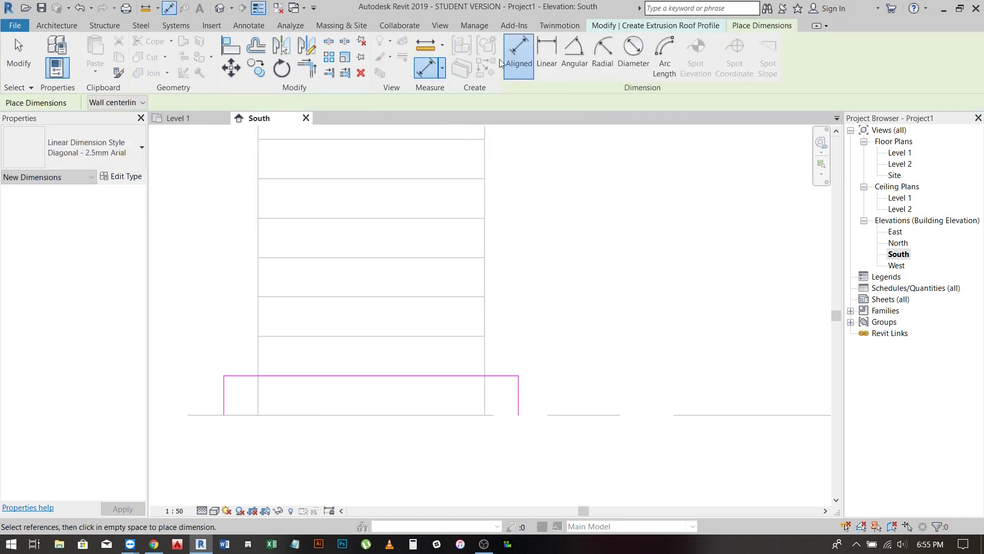
{"action": "key", "text": "Escape"}
{"action": "left_click", "coordinate": [505, 376]}
{"action": "left_click", "coordinate": [277, 405]}
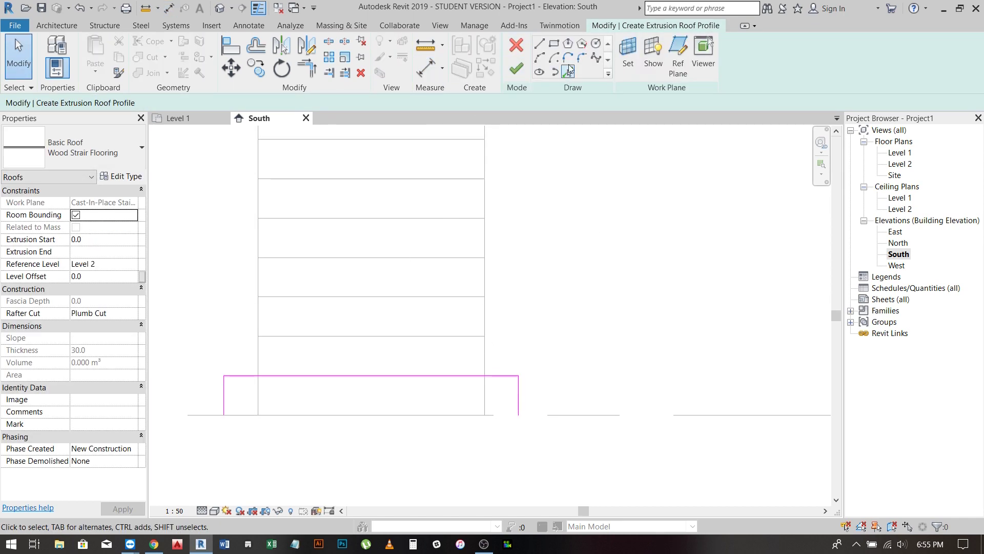
{"action": "left_click", "coordinate": [582, 57]}
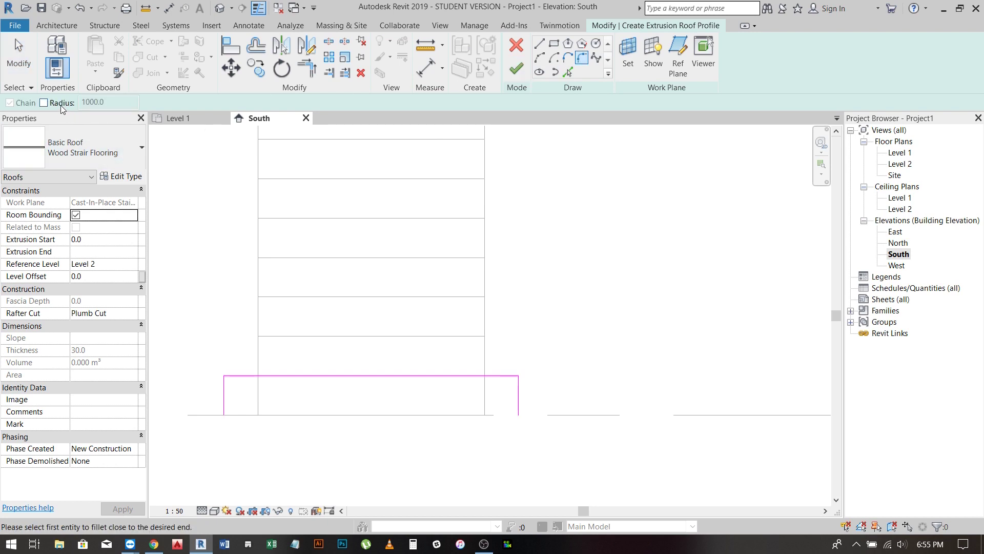
Step: Fillet the top-left and top-right profile corners with a fixed 150 radius
{"action": "left_click", "coordinate": [61, 104]}
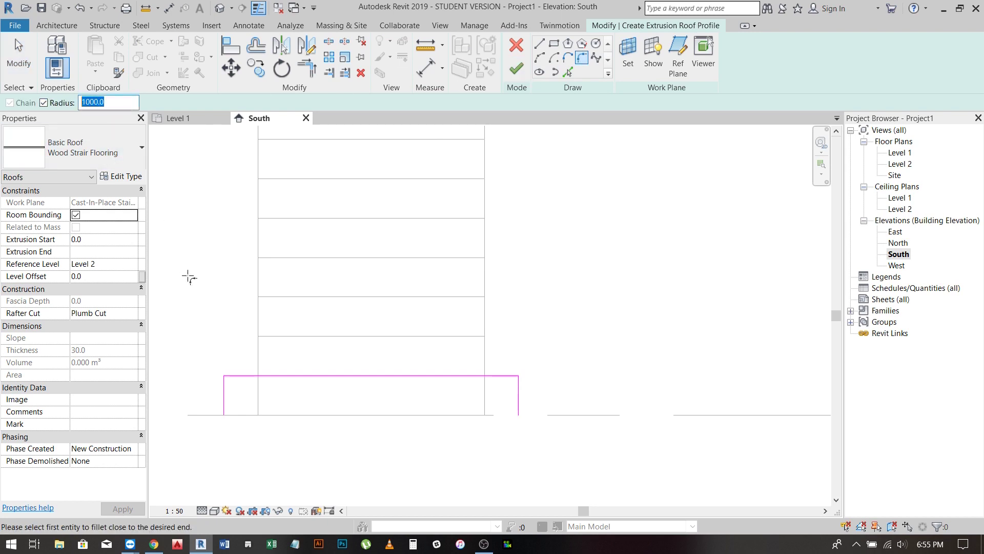
{"action": "type", "text": "150"}
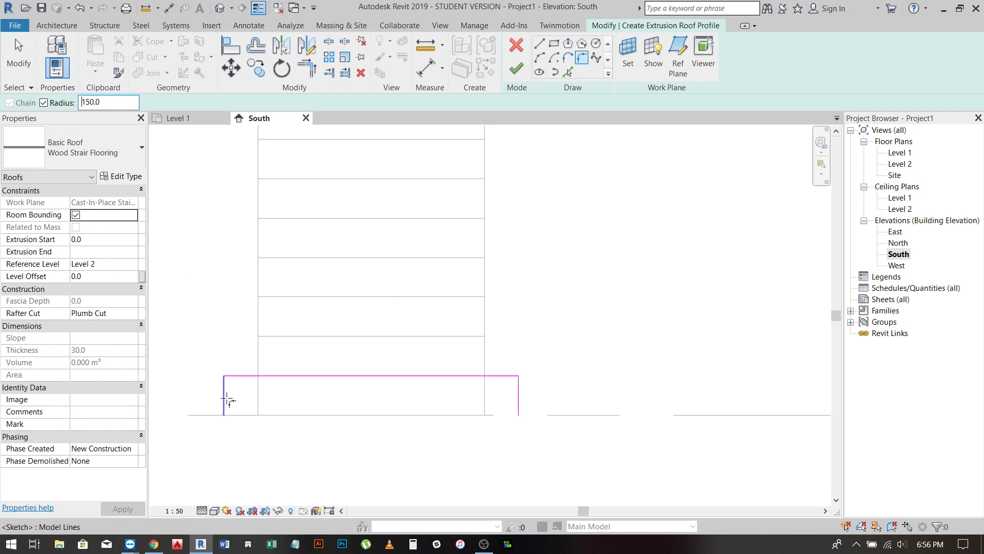
{"action": "left_click", "coordinate": [229, 384]}
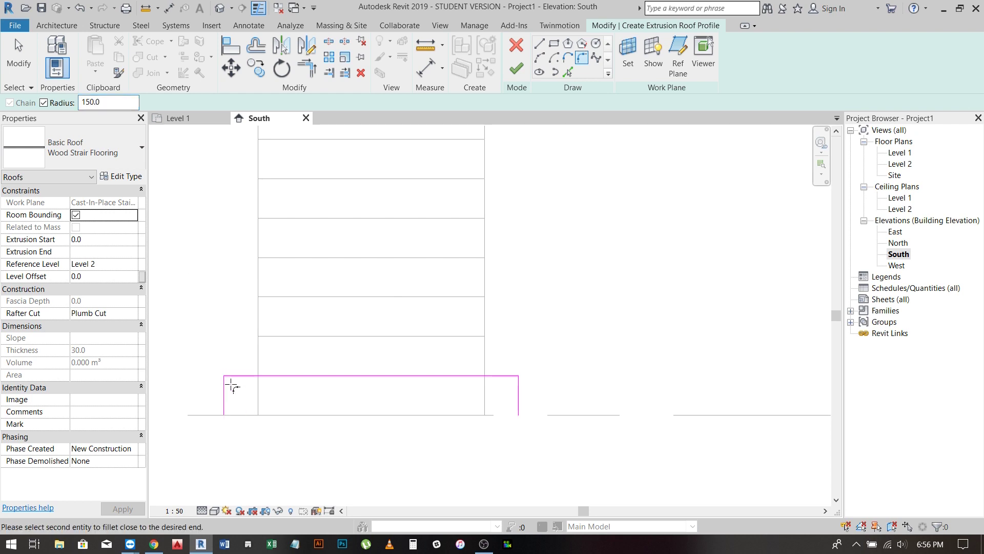
{"action": "left_click", "coordinate": [236, 377]}
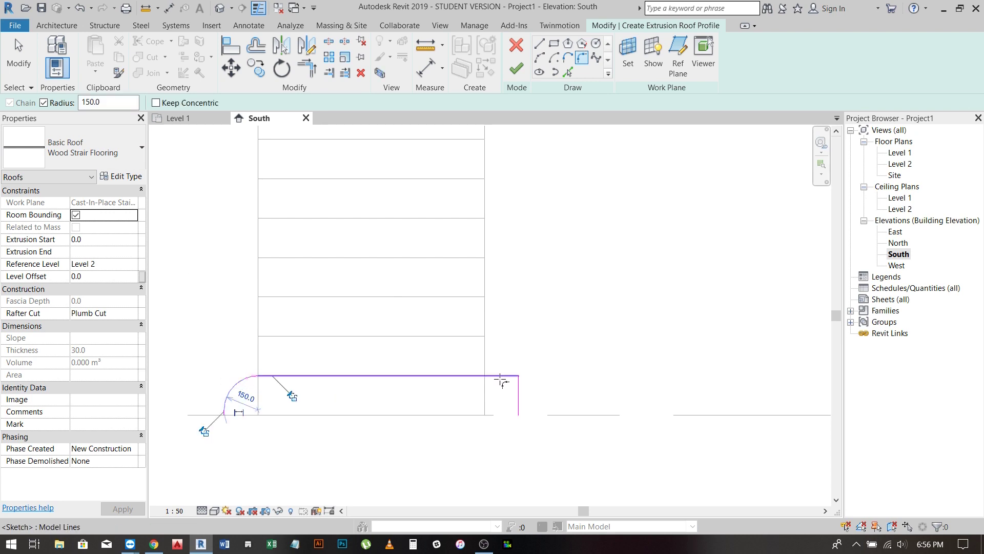
{"action": "left_click", "coordinate": [515, 399]}
{"action": "key", "text": "Escape"}
{"action": "scroll", "coordinate": [499, 405], "scroll_direction": "up", "scroll_amount": 1}
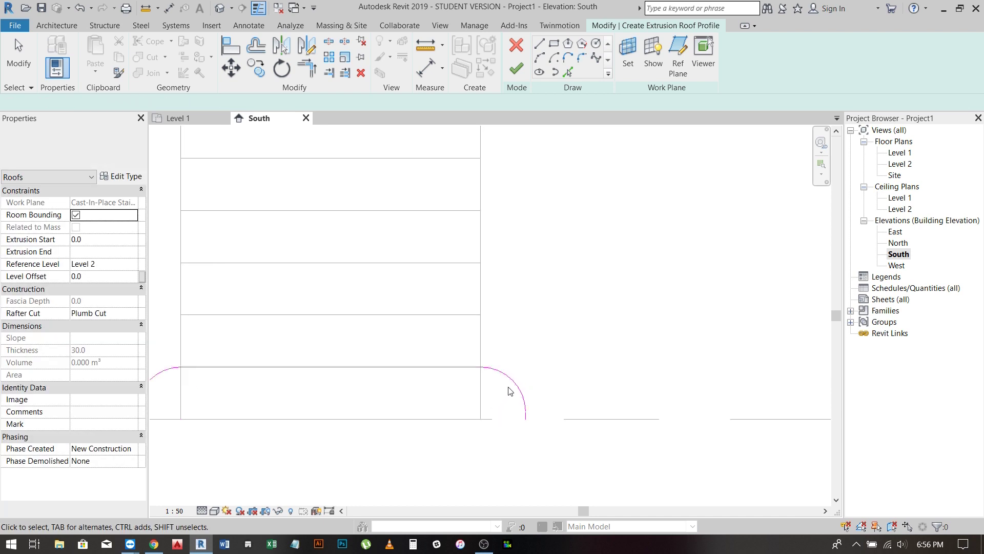
Step: Change the right and left fillet arc radii to 100
{"action": "left_click", "coordinate": [511, 388]}
{"action": "left_click", "coordinate": [481, 386]}
{"action": "type", "text": "100"}
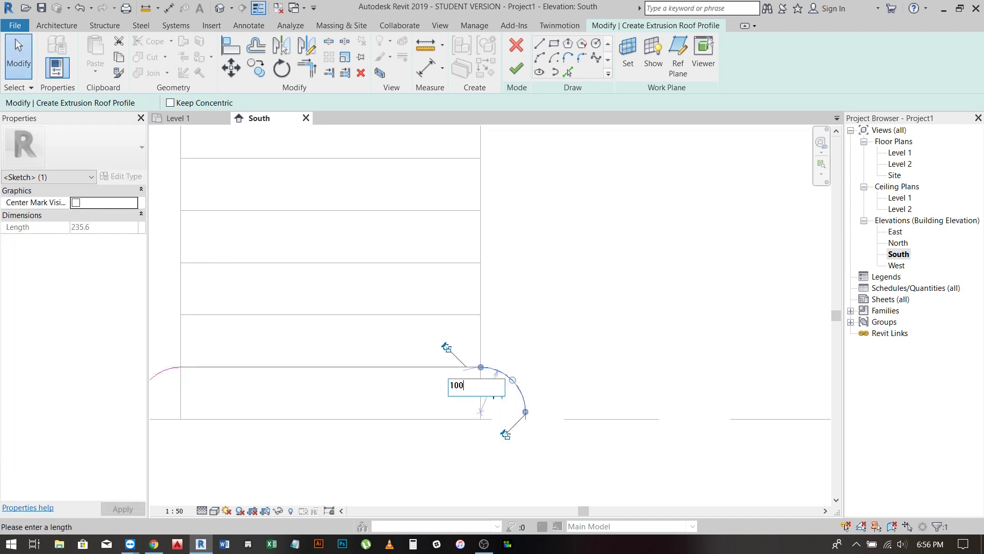
{"action": "key", "text": "Return"}
{"action": "middle_click_drag", "start_coordinate": [506, 352], "coordinate": [654, 319]}
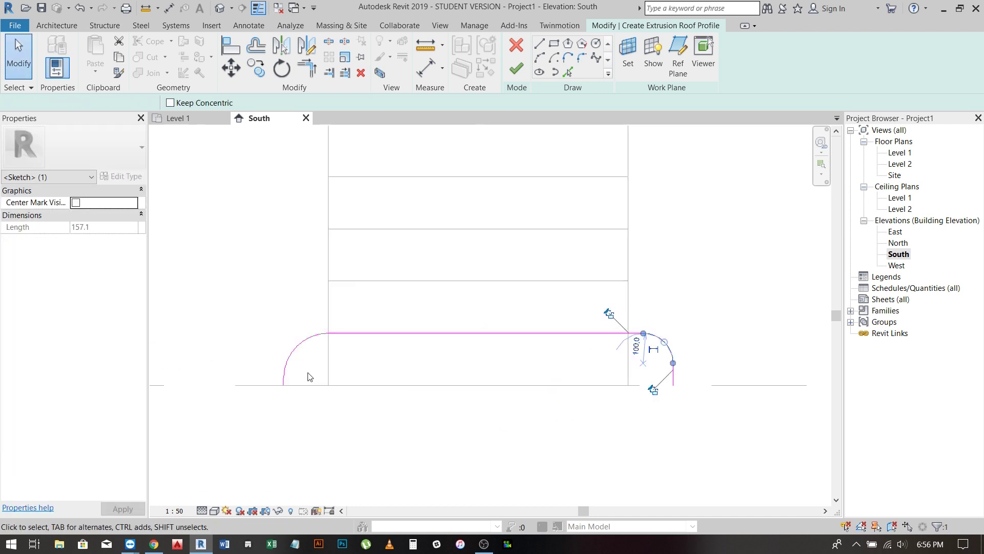
{"action": "key", "text": "Escape"}
{"action": "left_click", "coordinate": [292, 359]}
{"action": "left_click", "coordinate": [319, 365]}
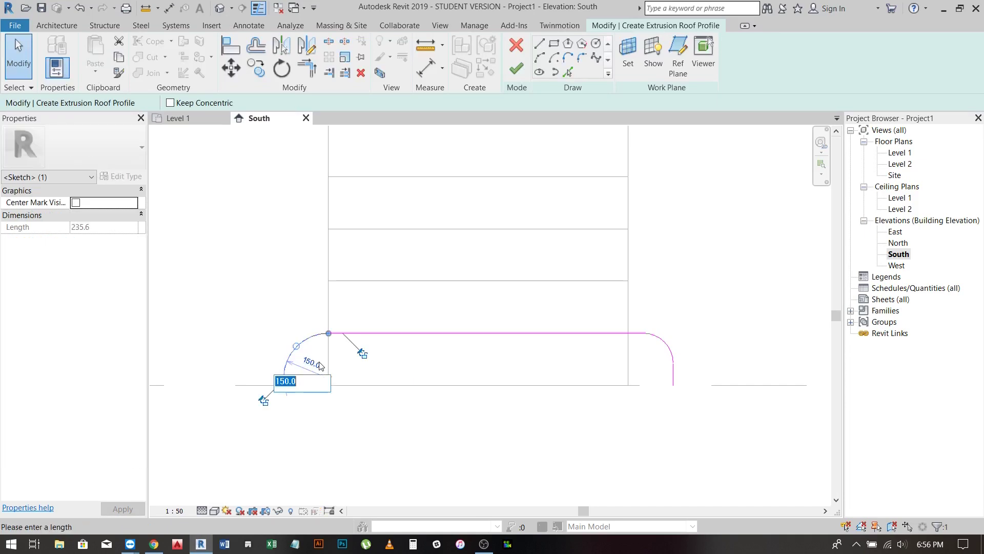
{"action": "type", "text": "0"}
{"action": "key", "text": "Return"}
Step: Finish the sketch to create the Wood Strair Flooring extrusion roof
{"action": "key", "text": "Escape"}
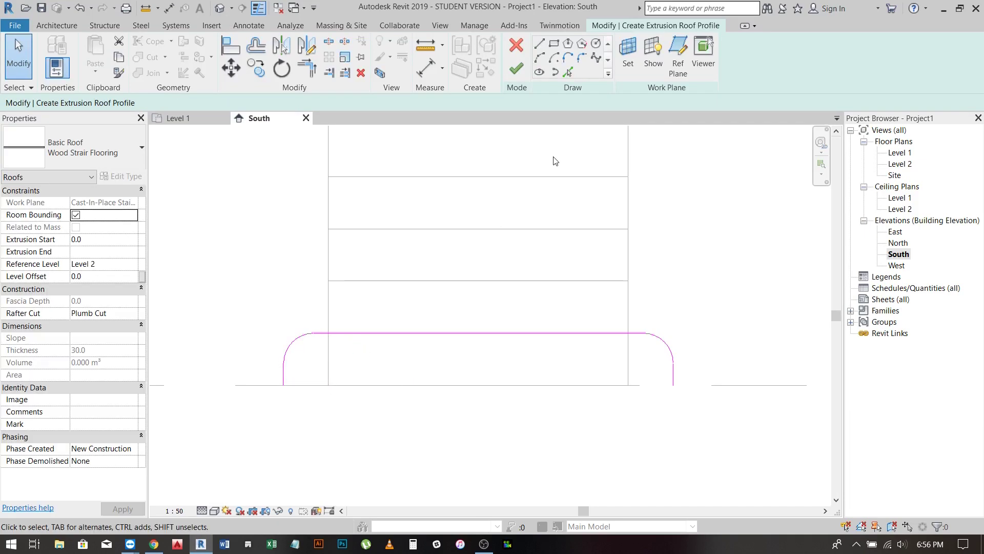
{"action": "left_click", "coordinate": [517, 70]}
{"action": "left_click", "coordinate": [381, 334]}
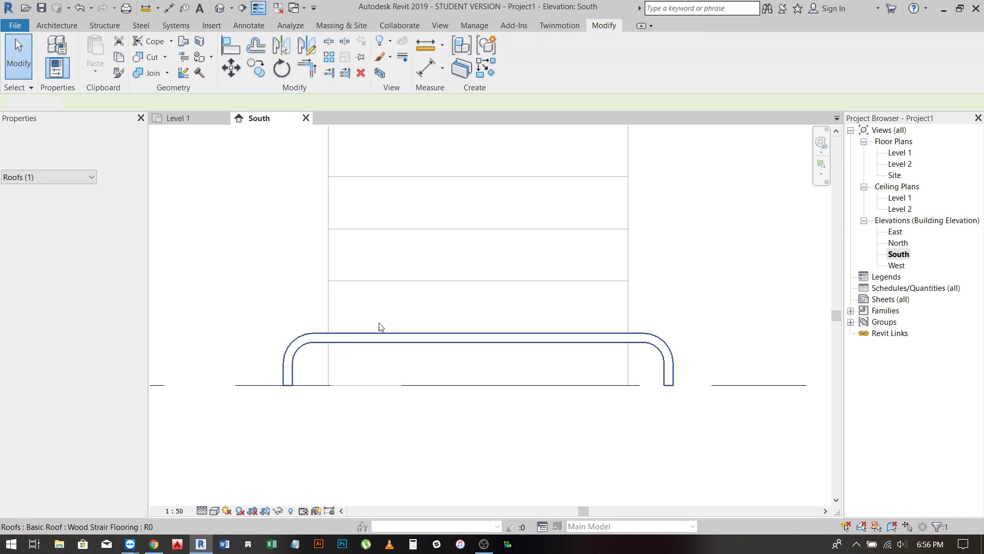
Step: Set the wood flooring roof's Extrusion End to -300
{"action": "double_click", "coordinate": [381, 343]}
{"action": "left_click", "coordinate": [518, 346]}
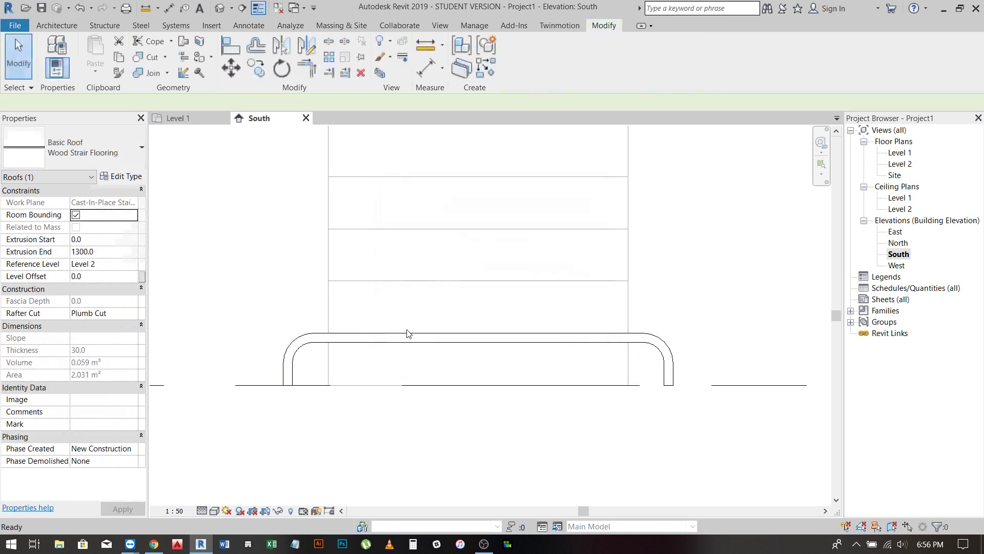
{"action": "left_click", "coordinate": [409, 336]}
{"action": "left_click", "coordinate": [107, 255]}
{"action": "type", "text": "-300"}
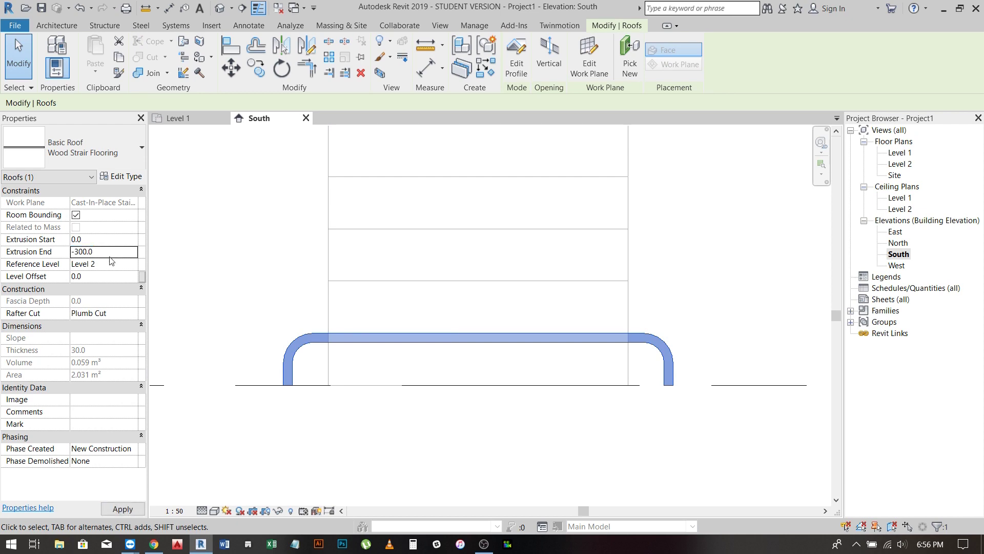
{"action": "left_click", "coordinate": [484, 454]}
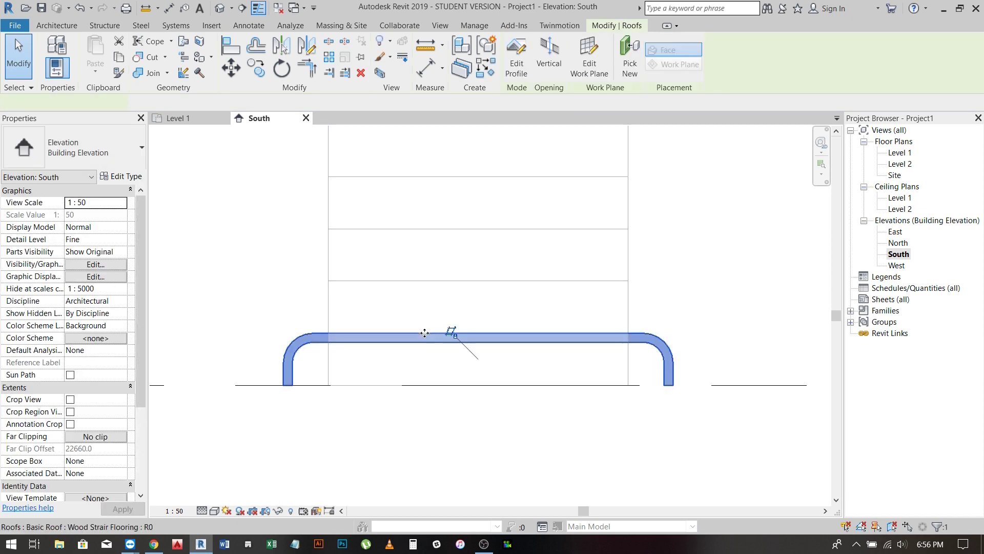
Step: Start another extrusion roof using the stair's reference plane
{"action": "double_click", "coordinate": [424, 333]}
{"action": "left_click", "coordinate": [472, 352]}
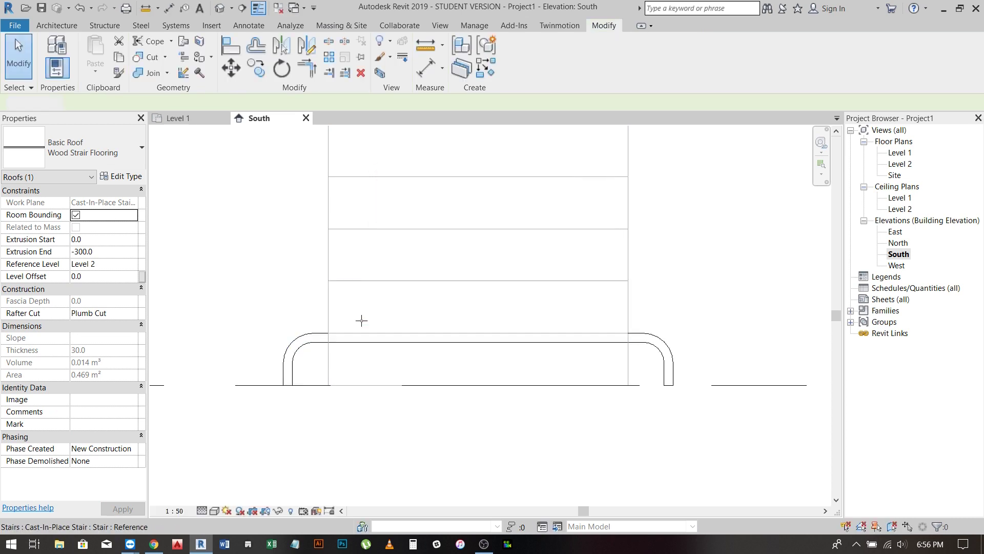
{"action": "left_click", "coordinate": [339, 284]}
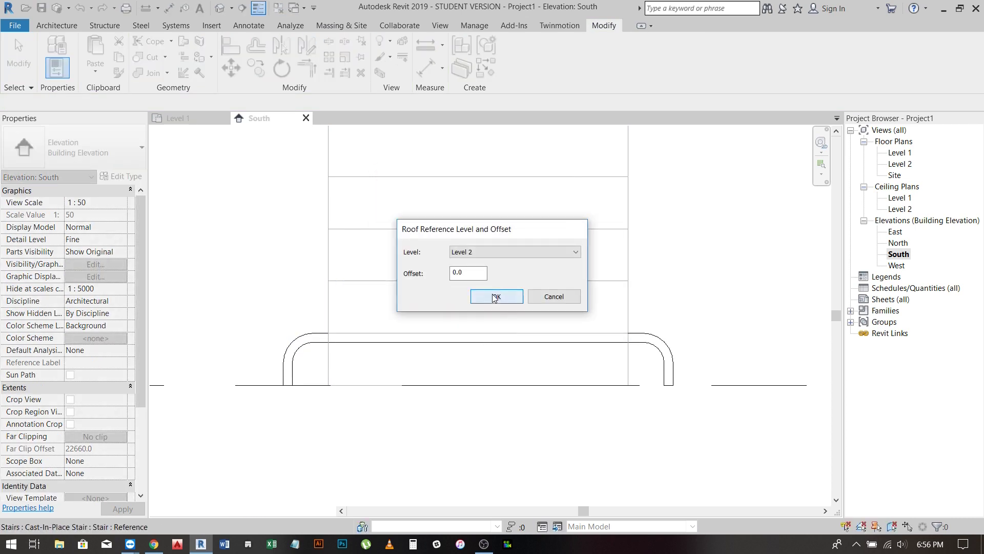
Step: On Level 2, build the second profile from three picked stair edges, filleting the top corner at radius 100
{"action": "left_click", "coordinate": [497, 296]}
{"action": "left_click", "coordinate": [476, 281]}
{"action": "left_click", "coordinate": [334, 307]}
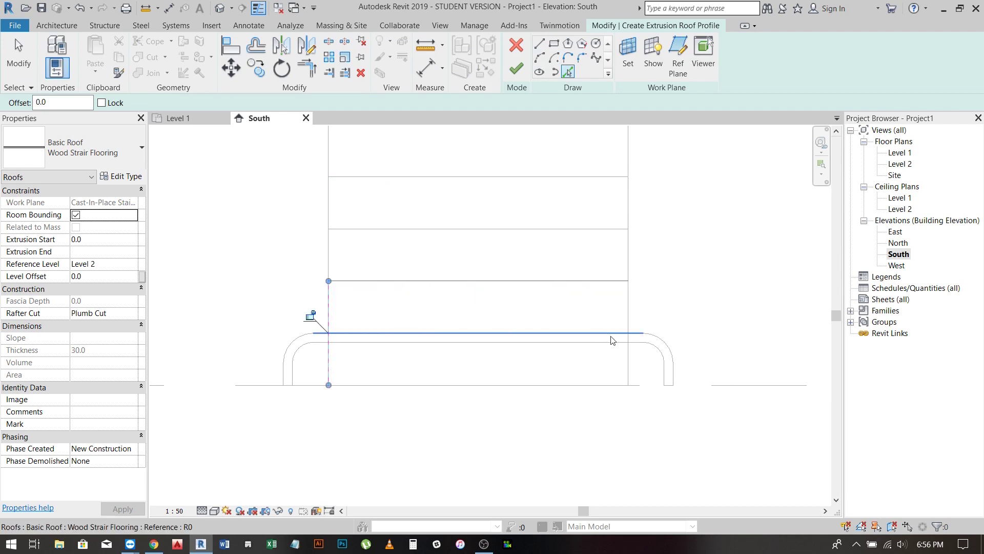
{"action": "left_click", "coordinate": [630, 316]}
{"action": "left_click", "coordinate": [582, 58]}
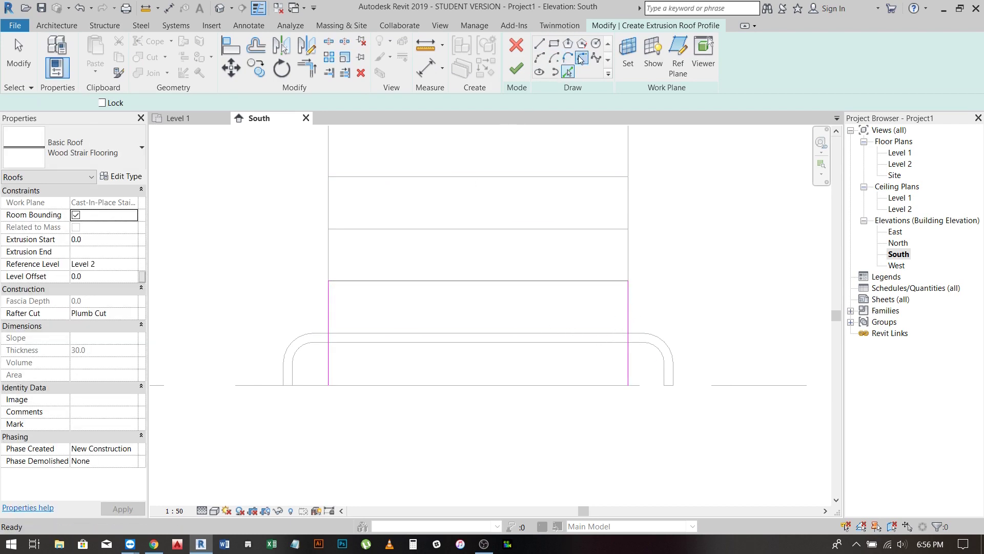
{"action": "left_click", "coordinate": [59, 104]}
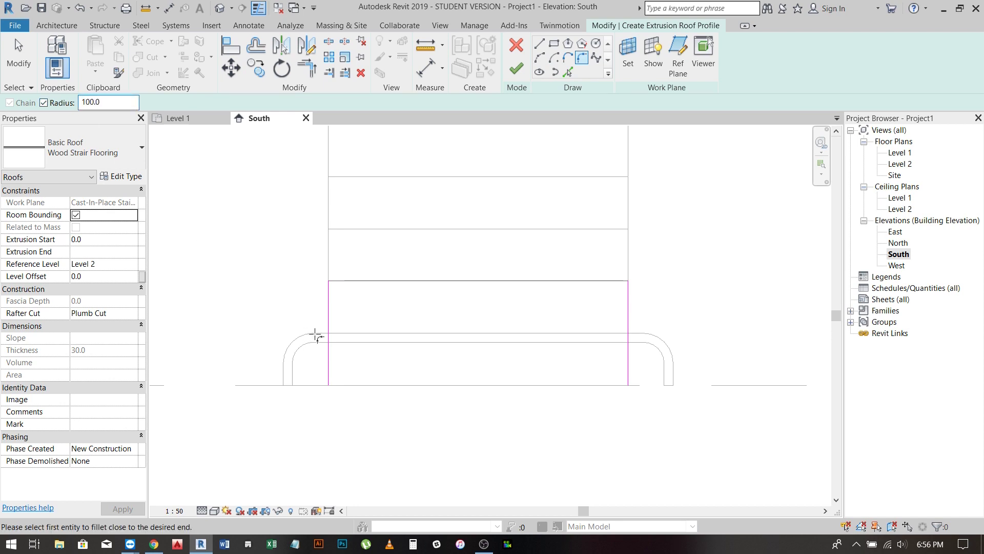
{"action": "left_click", "coordinate": [353, 284]}
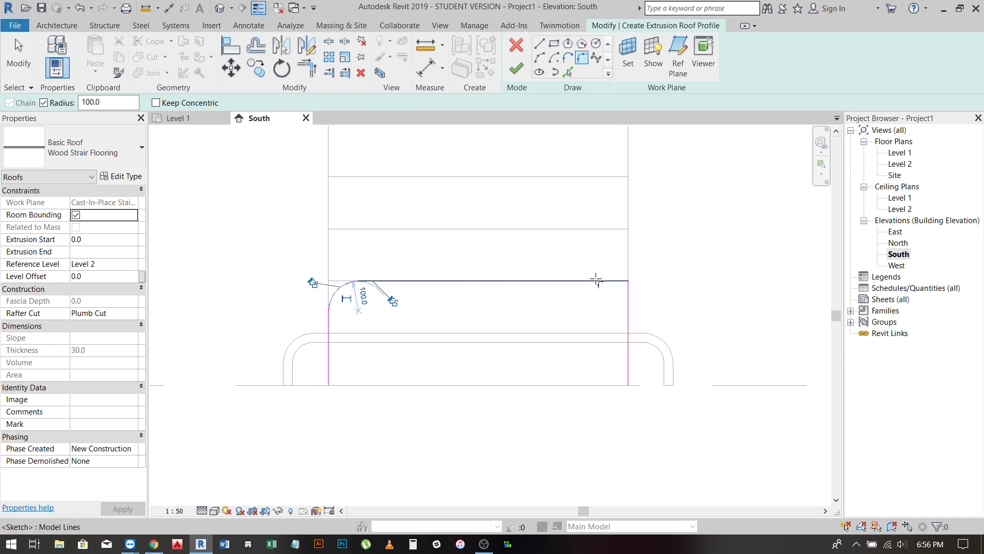
Step: Widen the profile's left and right sides outward and finish the second roof
{"action": "scroll", "coordinate": [390, 315], "scroll_direction": "up", "scroll_amount": 1}
{"action": "key", "text": "Escape"}
{"action": "key", "text": "Escape"}
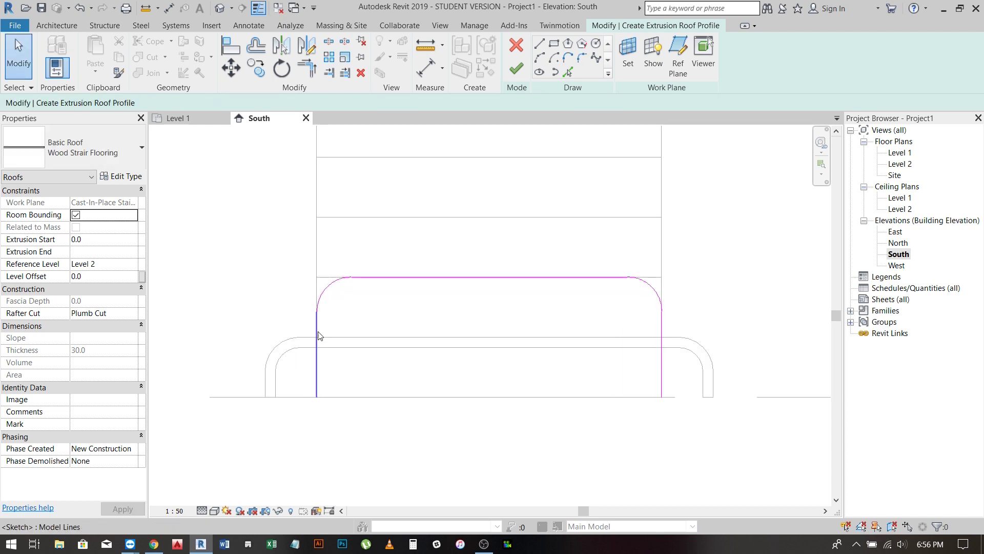
{"action": "left_click", "coordinate": [317, 332]}
{"action": "left_click_drag", "start_coordinate": [317, 332], "coordinate": [283, 334]}
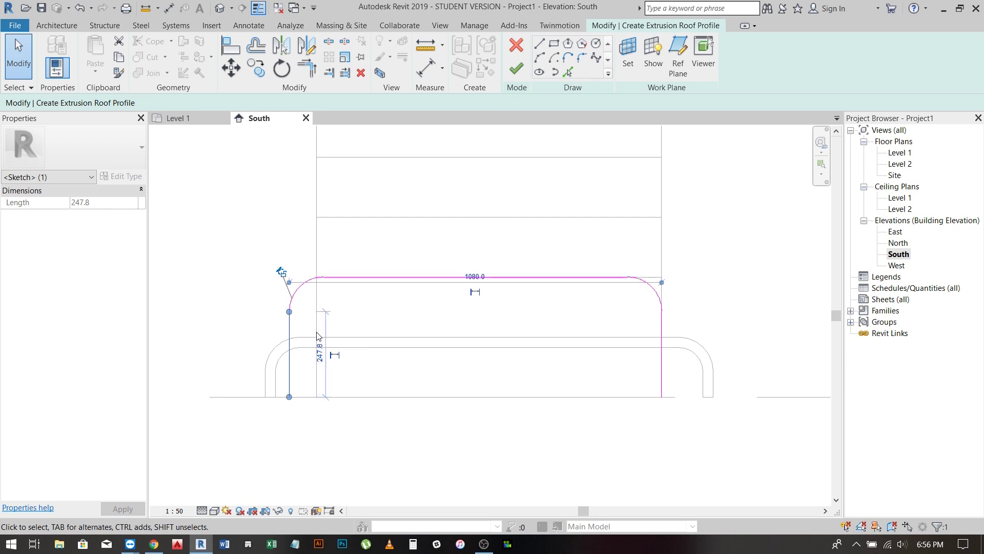
{"action": "key", "text": "Escape"}
{"action": "left_click", "coordinate": [661, 326]}
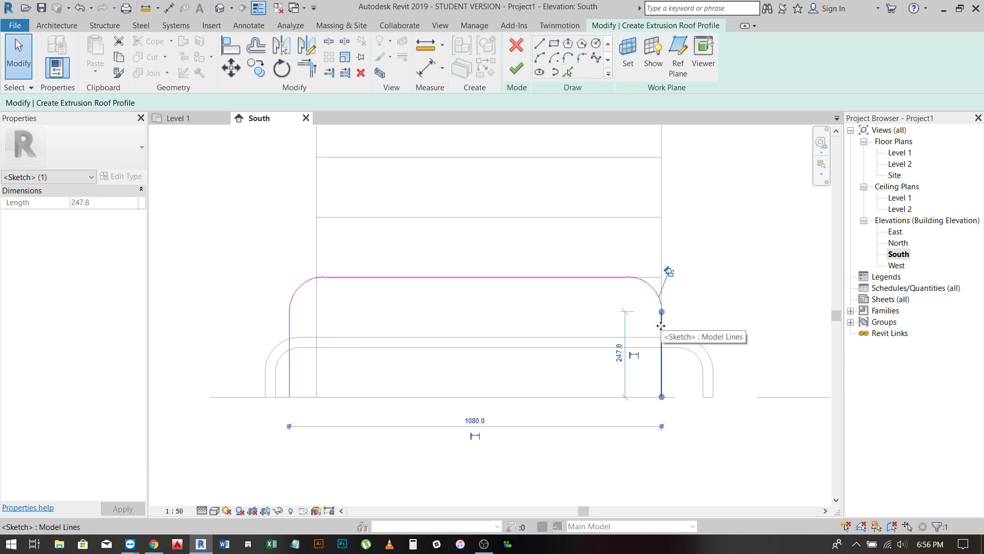
{"action": "key", "text": "Escape"}
{"action": "left_click", "coordinate": [516, 68]}
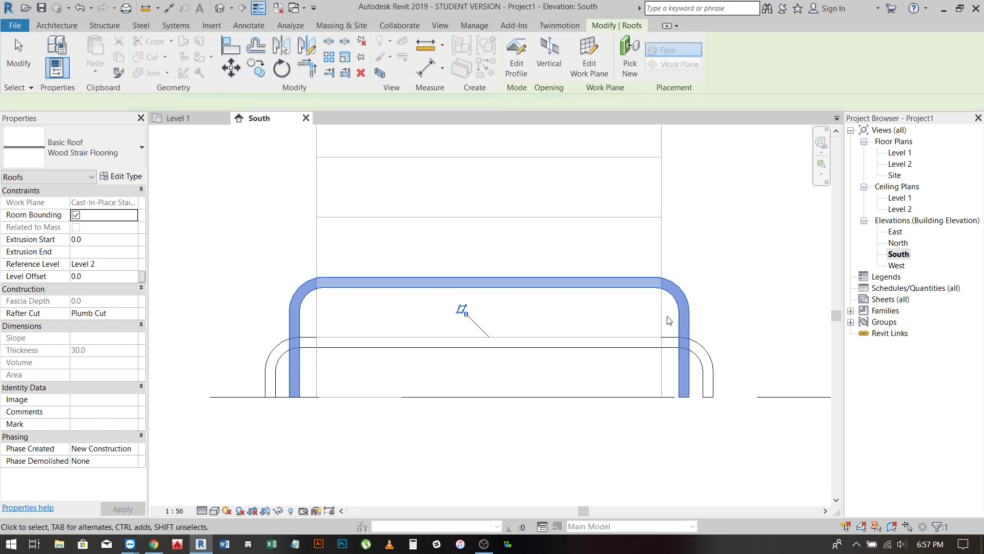
Step: Set the second Wood Stair Flooring roof's Extrusion End to -300
{"action": "key", "text": "Escape"}
{"action": "scroll", "coordinate": [384, 302], "scroll_direction": "down", "scroll_amount": 2}
{"action": "left_click", "coordinate": [386, 300]}
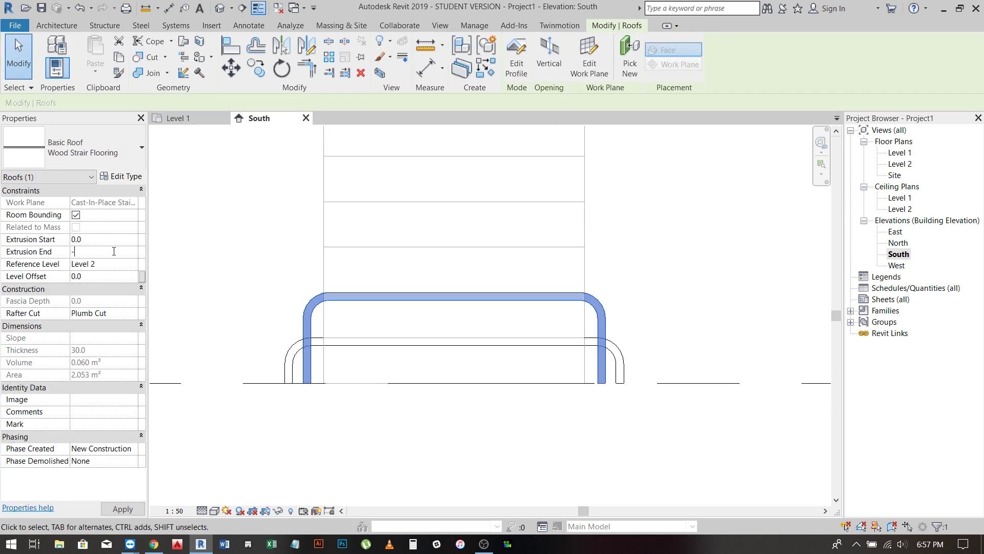
{"action": "type", "text": "300.0"}
{"action": "key", "text": "Escape"}
{"action": "double_click", "coordinate": [407, 295]}
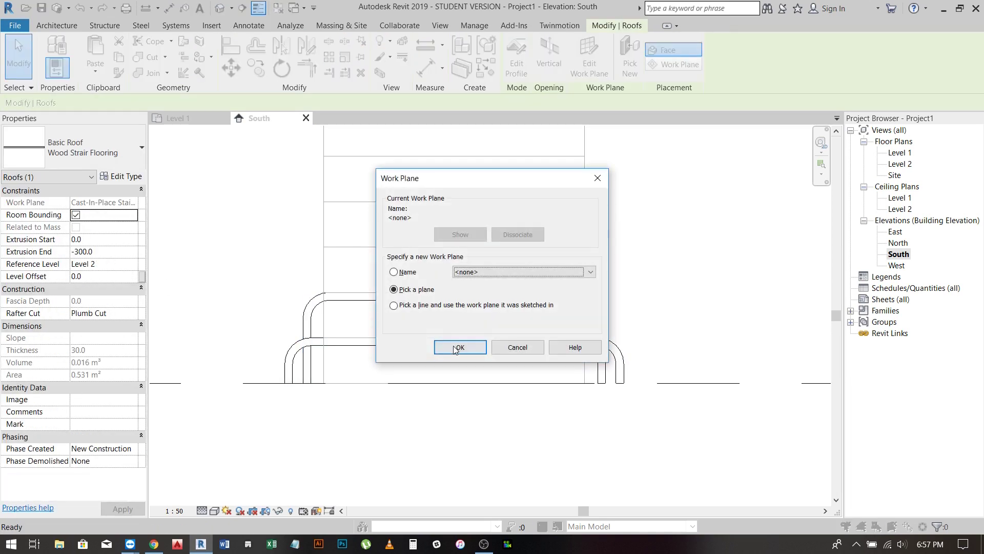
Step: Start the third extrusion roof on the stair's reference plane at Level 2, with Extrusion End -300
{"action": "left_click", "coordinate": [455, 348]}
{"action": "left_click", "coordinate": [345, 255]}
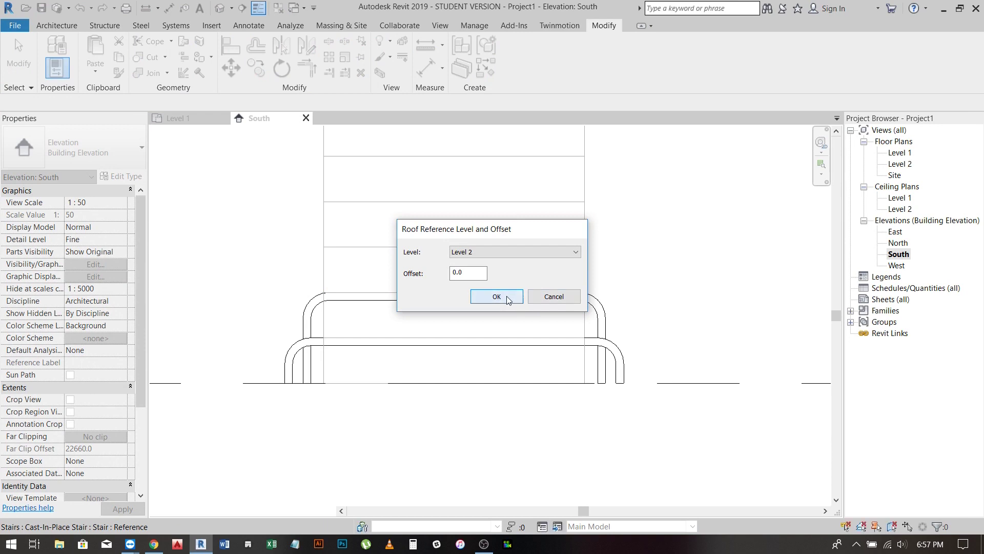
{"action": "left_click", "coordinate": [496, 296]}
{"action": "scroll", "coordinate": [457, 230], "scroll_direction": "up", "scroll_amount": 1}
{"action": "type", "text": "-300"}
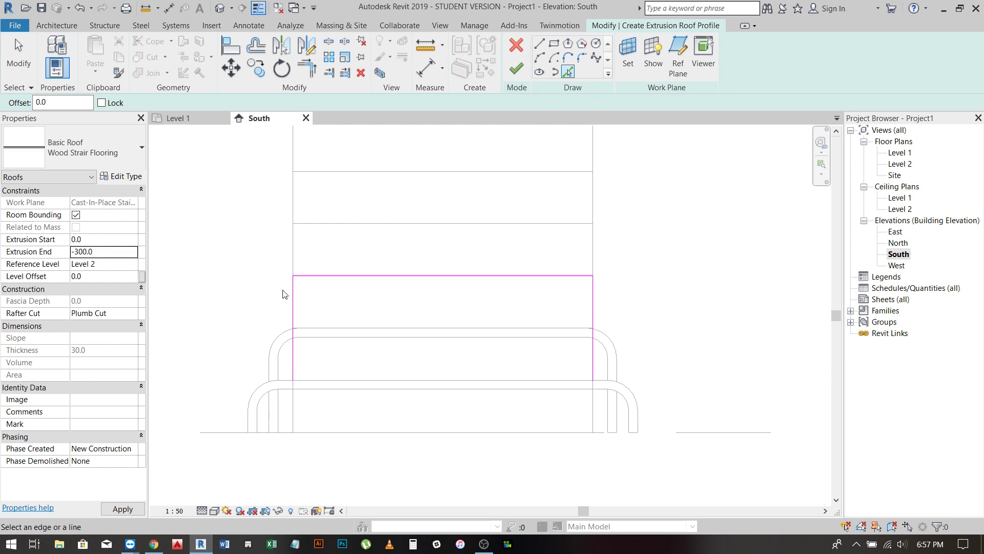
{"action": "left_click", "coordinate": [313, 276]}
Step: Fillet both top corners of the third roof profile with 100-radius arcs
{"action": "left_click", "coordinate": [582, 59]}
{"action": "left_click", "coordinate": [322, 276]}
{"action": "left_click", "coordinate": [293, 297]}
{"action": "left_click", "coordinate": [522, 279]}
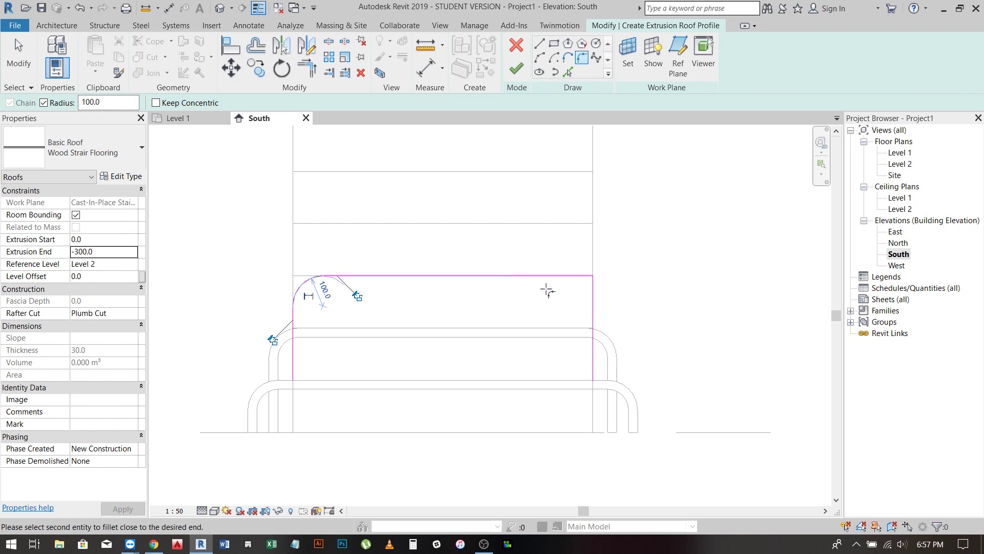
{"action": "left_click", "coordinate": [606, 382]}
{"action": "key", "text": "Escape"}
Step: Extend both profile sides down to the floor line and finish the third roof
{"action": "left_click", "coordinate": [593, 358]}
{"action": "left_click_drag", "start_coordinate": [593, 380], "coordinate": [592, 432]}
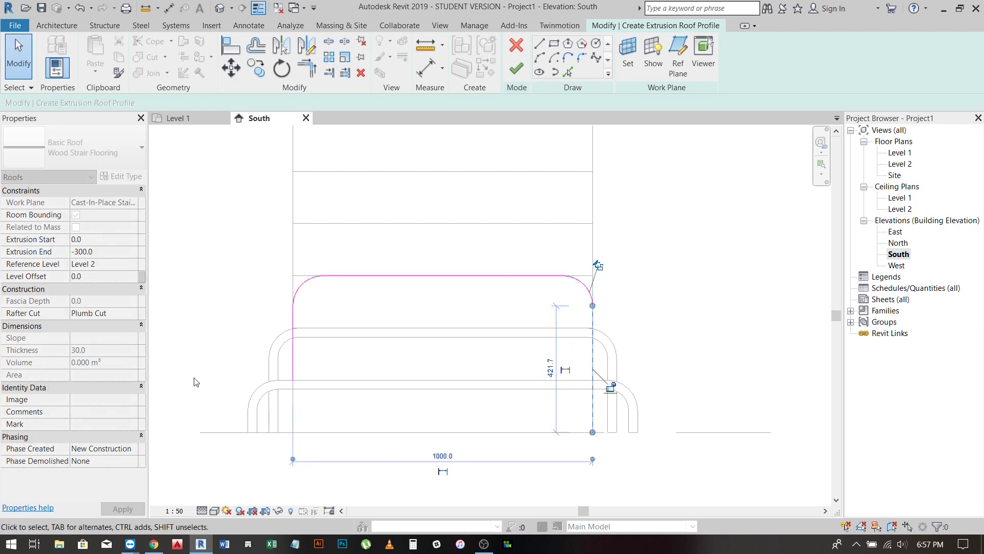
{"action": "left_click", "coordinate": [293, 354]}
{"action": "left_click_drag", "start_coordinate": [293, 381], "coordinate": [292, 432]}
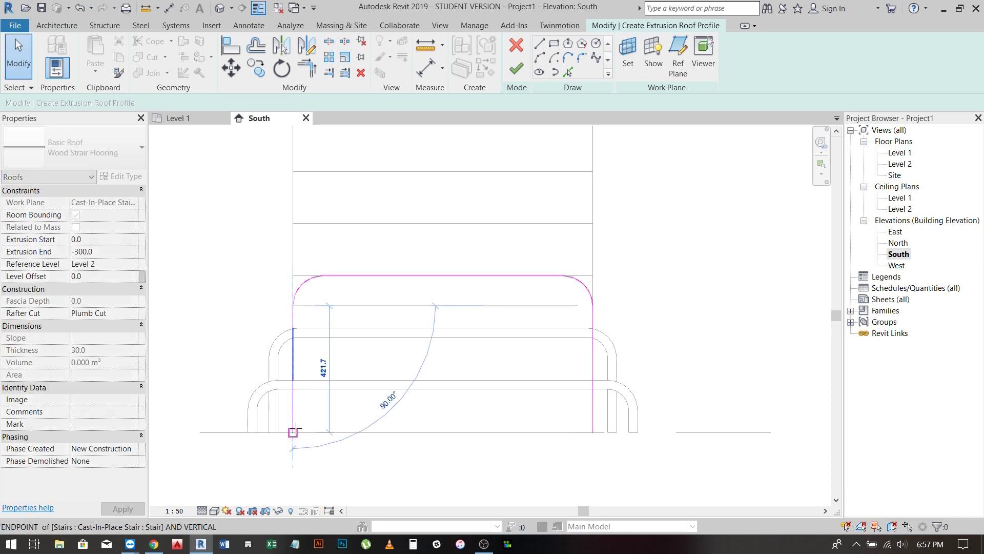
{"action": "left_click", "coordinate": [509, 75]}
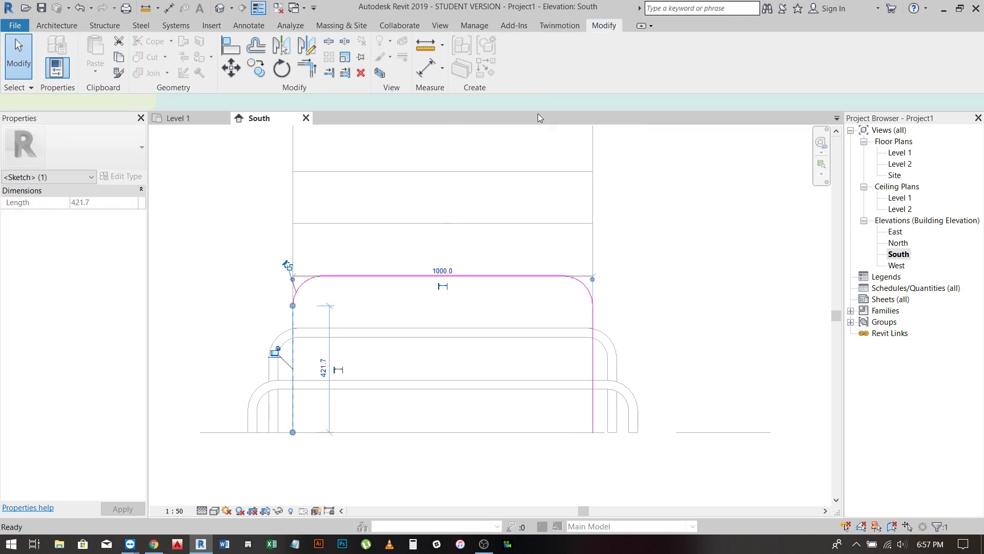
{"action": "key", "text": "Escape"}
{"action": "scroll", "coordinate": [371, 342], "scroll_direction": "down", "scroll_amount": 1}
{"action": "scroll", "coordinate": [371, 342], "scroll_direction": "up", "scroll_amount": 1}
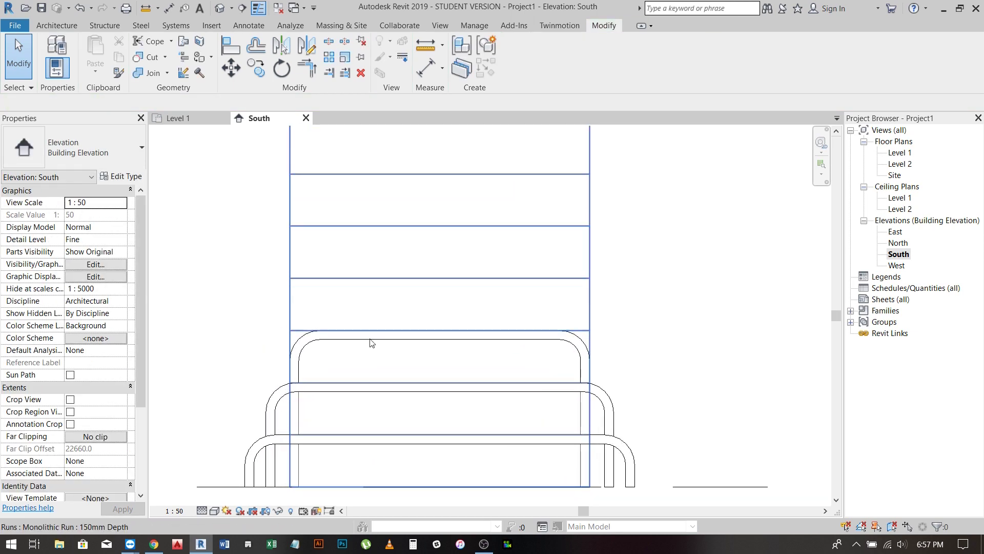
{"action": "left_click", "coordinate": [370, 338]}
Step: Start a new extrusion roof on the stair's reference plane at Level 2 and frame the whole flight
{"action": "middle_click_drag", "start_coordinate": [421, 334], "coordinate": [413, 358]}
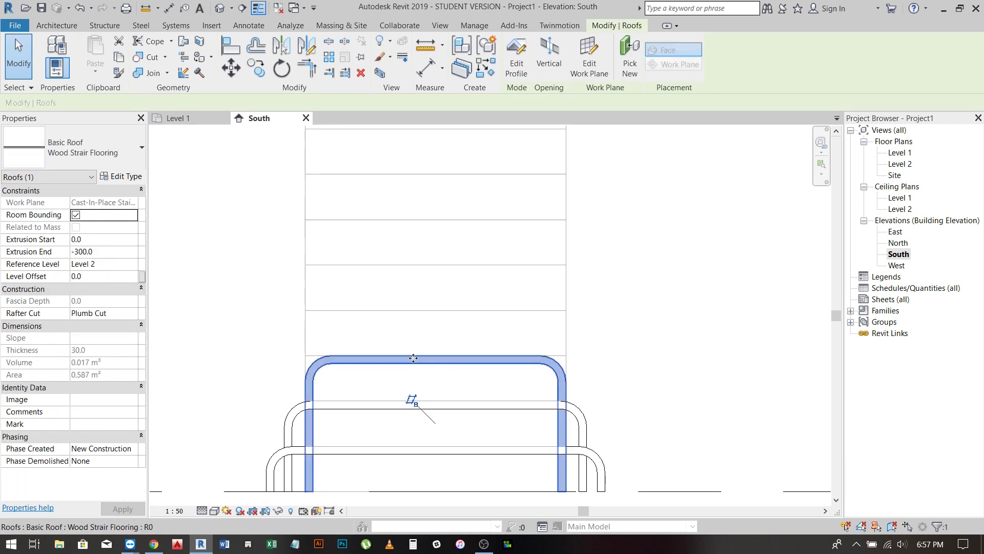
{"action": "double_click", "coordinate": [412, 357]}
{"action": "left_click", "coordinate": [461, 353]}
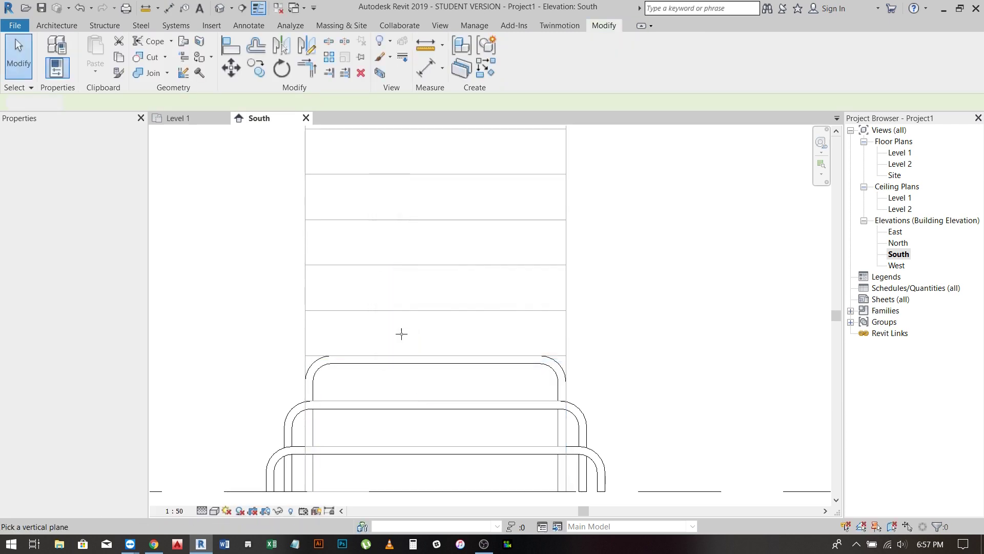
{"action": "left_click", "coordinate": [395, 327]}
{"action": "left_click", "coordinate": [496, 297]}
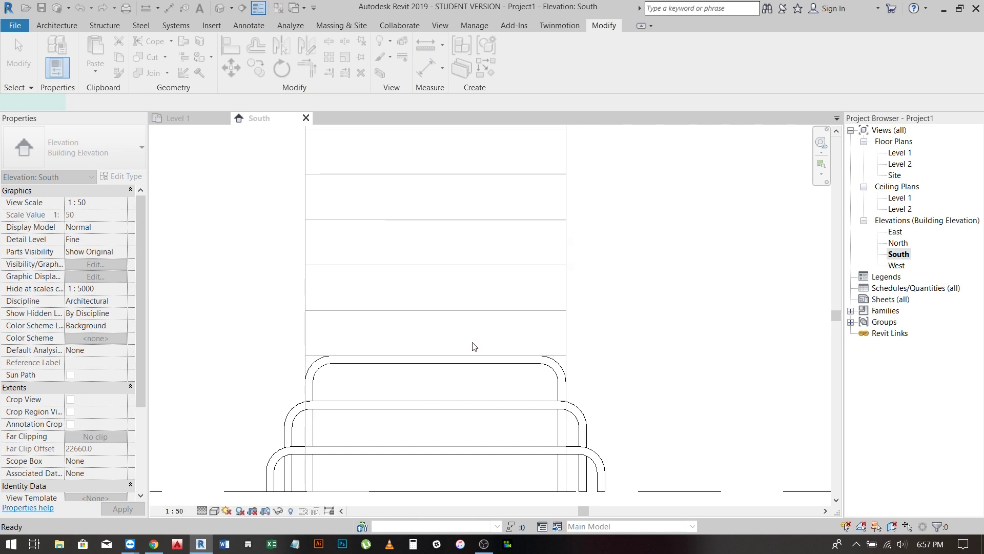
{"action": "scroll", "coordinate": [365, 370], "scroll_direction": "down", "scroll_amount": 1}
{"action": "middle_click_drag", "start_coordinate": [398, 314], "coordinate": [336, 288]}
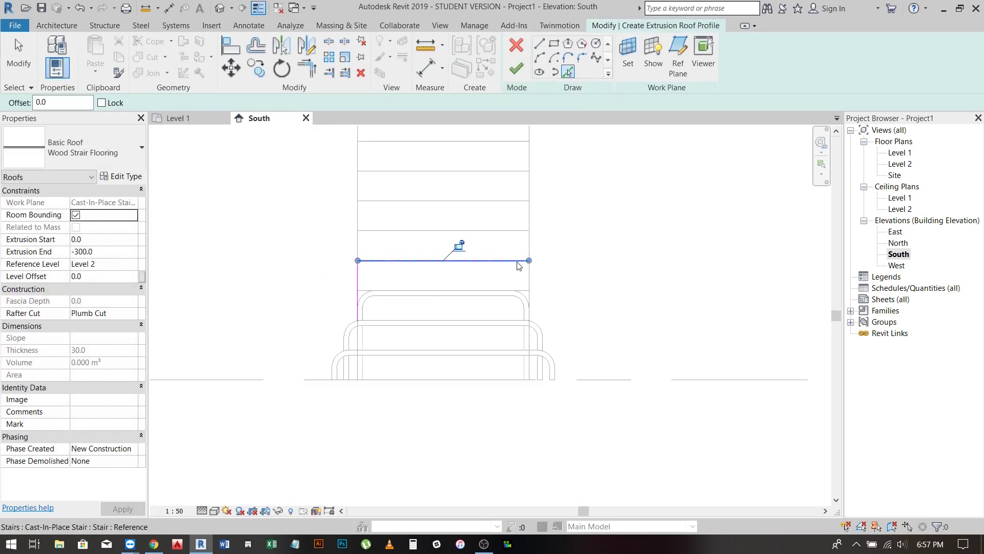
{"action": "scroll", "coordinate": [461, 246], "scroll_direction": "down", "scroll_amount": 3}
{"action": "middle_click_drag", "start_coordinate": [545, 365], "coordinate": [548, 198]}
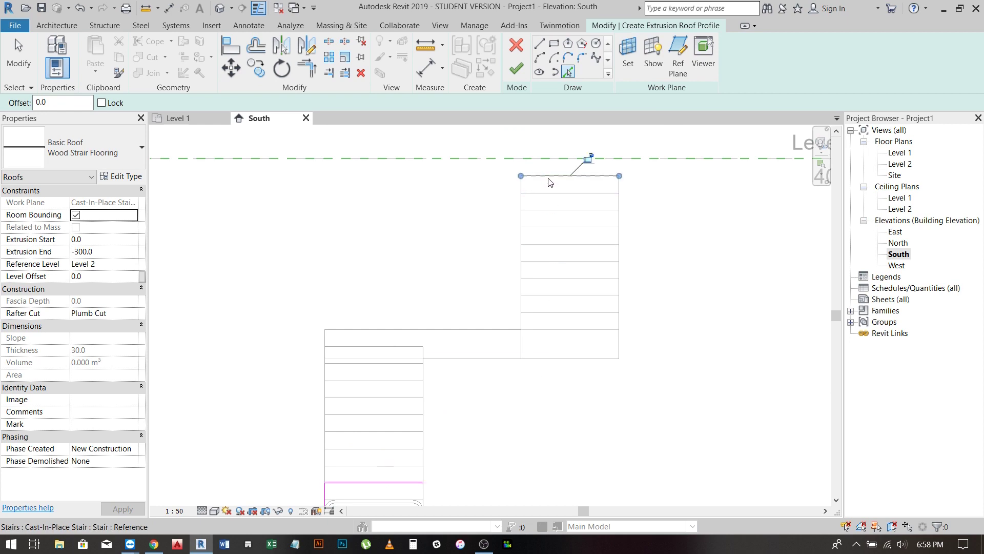
Step: Sketch the sloped profile line running down the stair flight
{"action": "left_click", "coordinate": [539, 43]}
{"action": "left_click", "coordinate": [521, 176]}
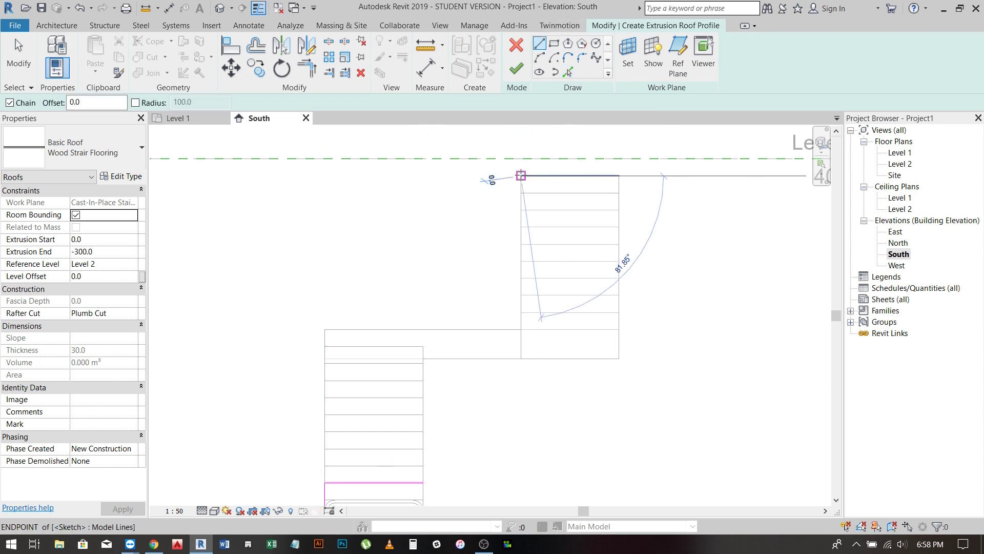
{"action": "middle_click_drag", "start_coordinate": [495, 283], "coordinate": [497, 179]}
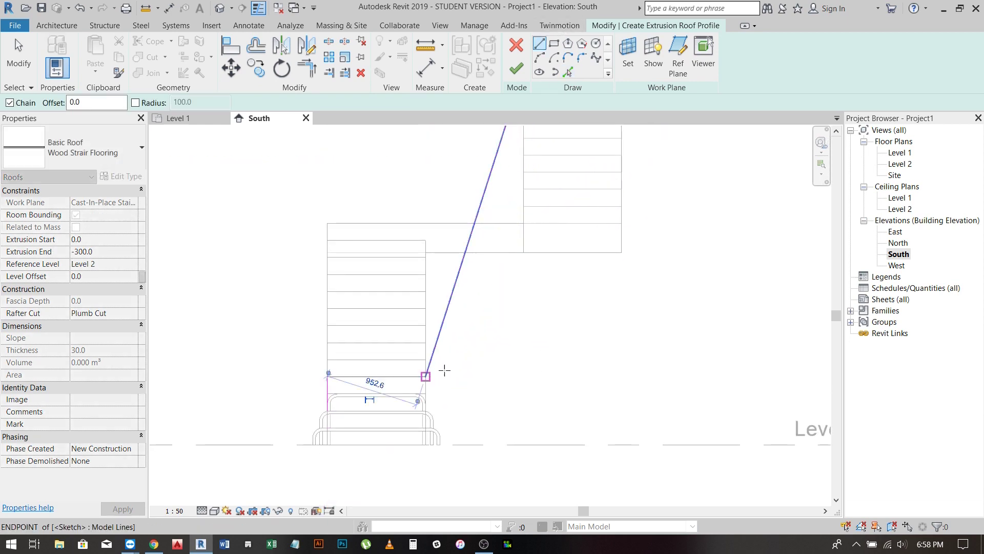
{"action": "scroll", "coordinate": [491, 328], "scroll_direction": "down", "scroll_amount": 1}
{"action": "middle_click_drag", "start_coordinate": [491, 328], "coordinate": [437, 369]}
{"action": "key", "text": "Escape"}
{"action": "key", "text": "Escape"}
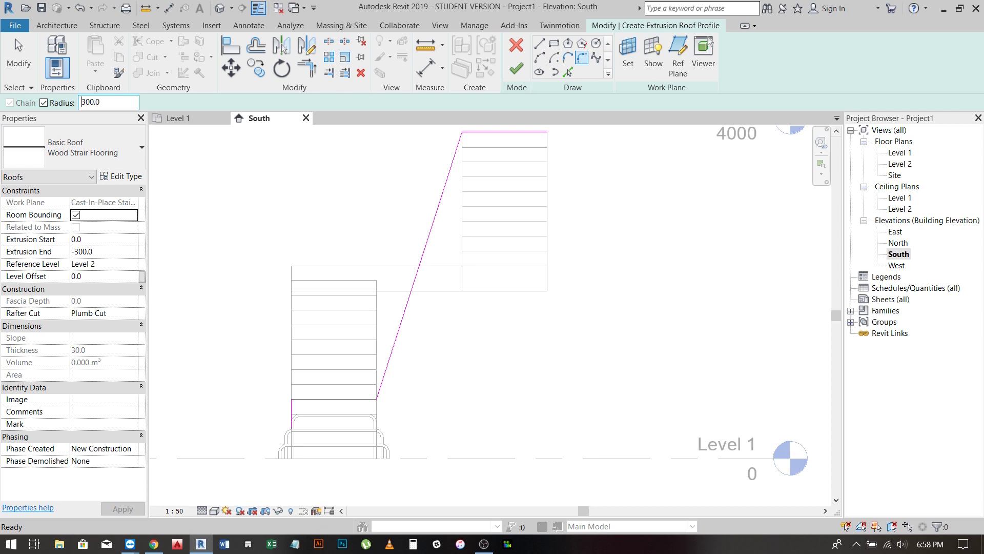
Step: Round the top corner at 300 mm and the bottom-left corner at 100, then finish the strip
{"action": "left_click", "coordinate": [387, 367]}
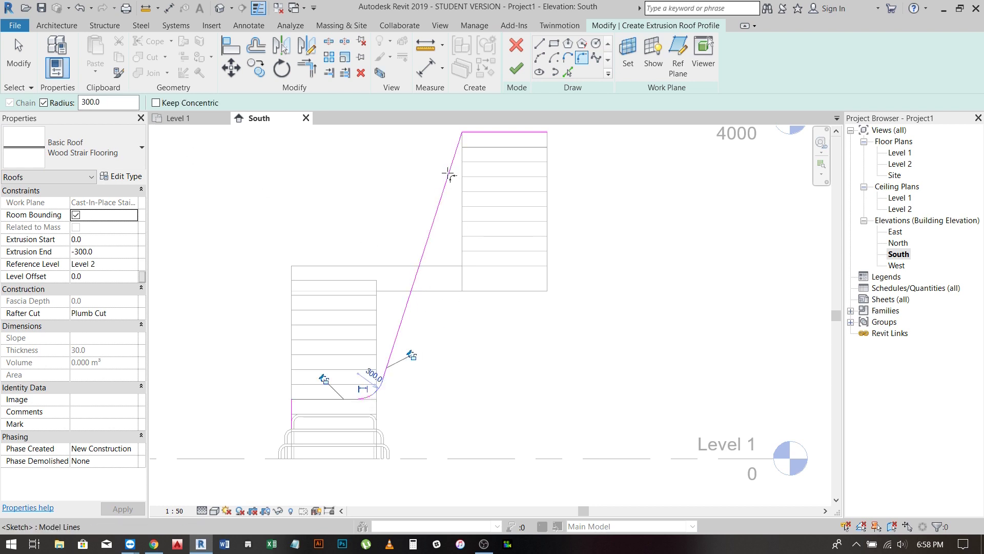
{"action": "left_click", "coordinate": [474, 132]}
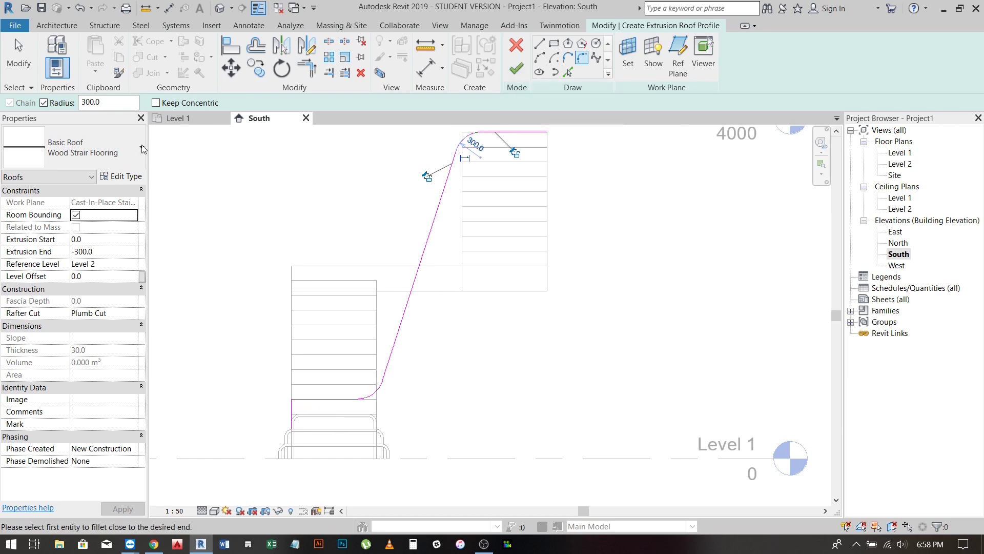
{"action": "type", "text": "10"}
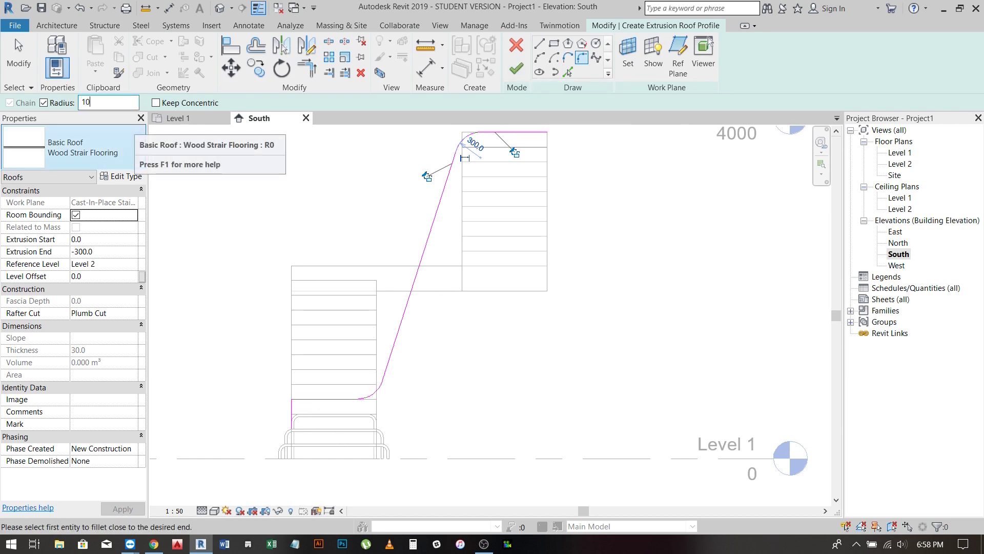
{"action": "left_click", "coordinate": [291, 412]}
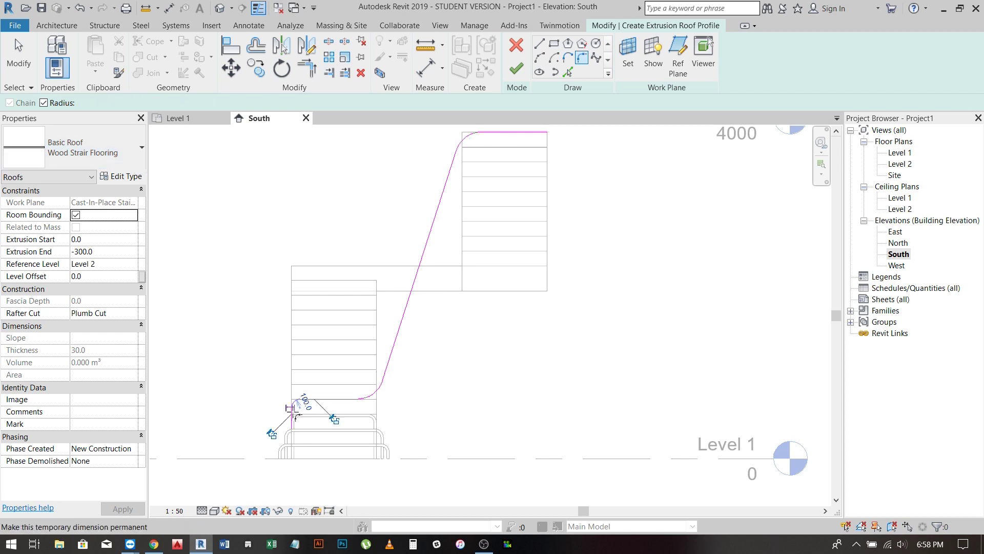
{"action": "left_click", "coordinate": [518, 72]}
{"action": "left_click", "coordinate": [405, 287]}
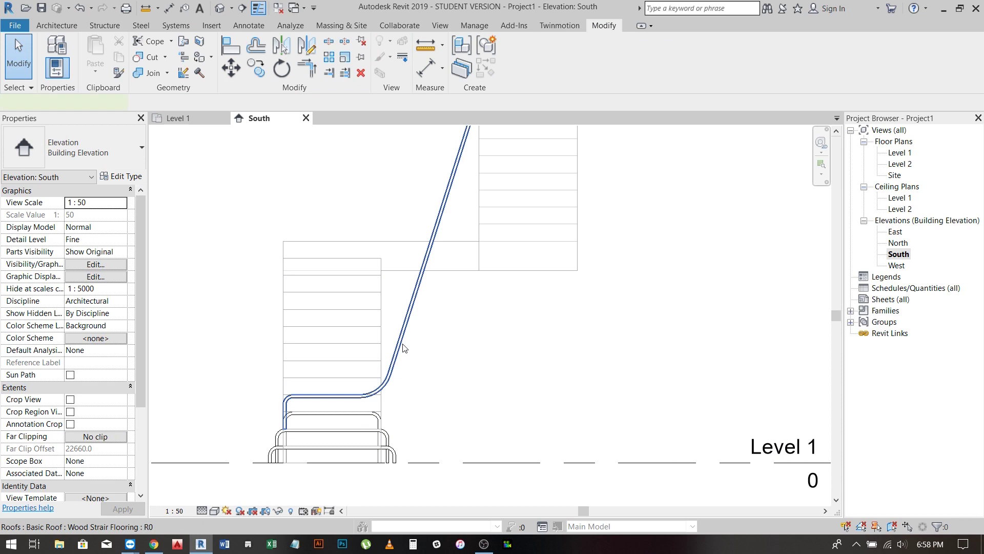
{"action": "double_click", "coordinate": [402, 348]}
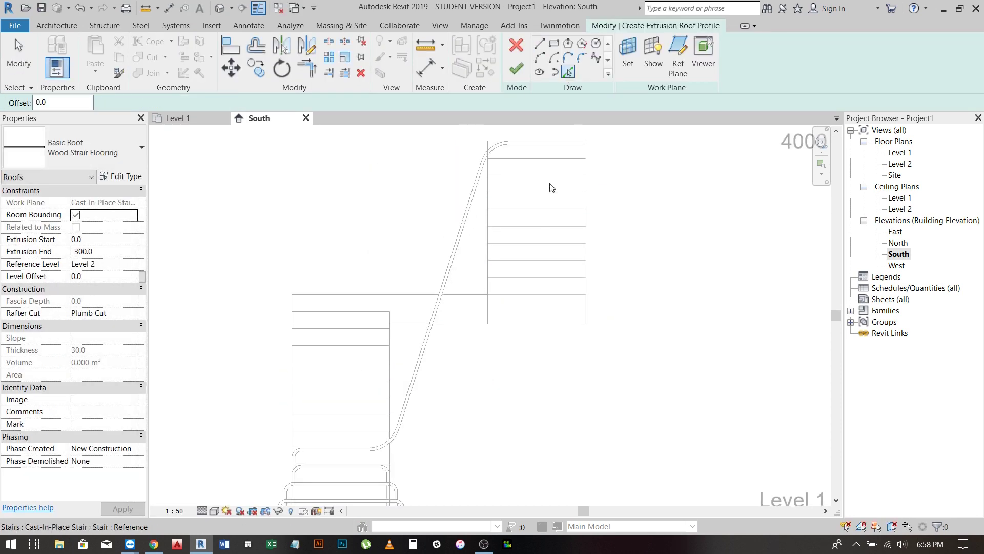
Step: Trace the stair's sloped edges into the strip profile and round its corners with 300 mm arcs
{"action": "left_click", "coordinate": [440, 287]}
{"action": "left_click", "coordinate": [582, 57]}
{"action": "left_click", "coordinate": [93, 103]}
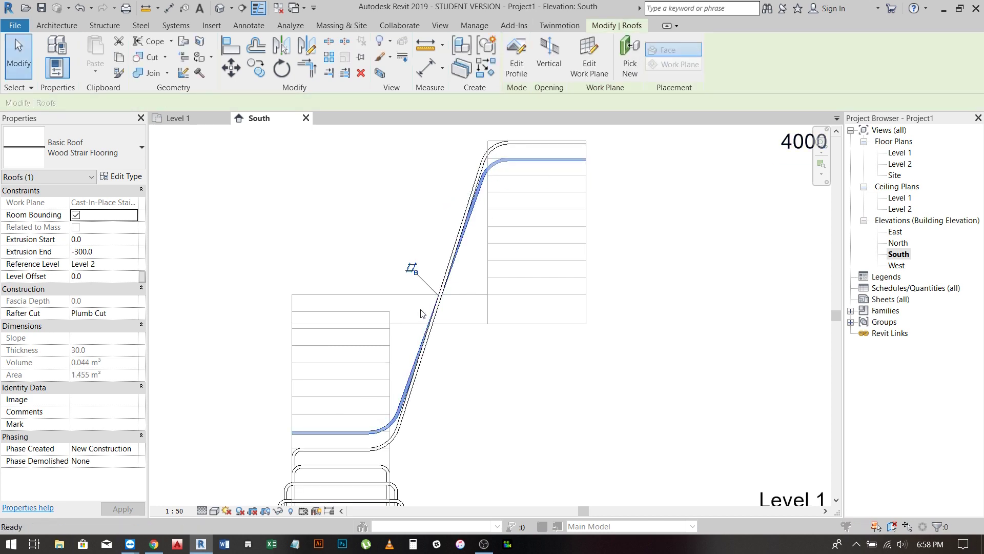
{"action": "left_click", "coordinate": [350, 429]}
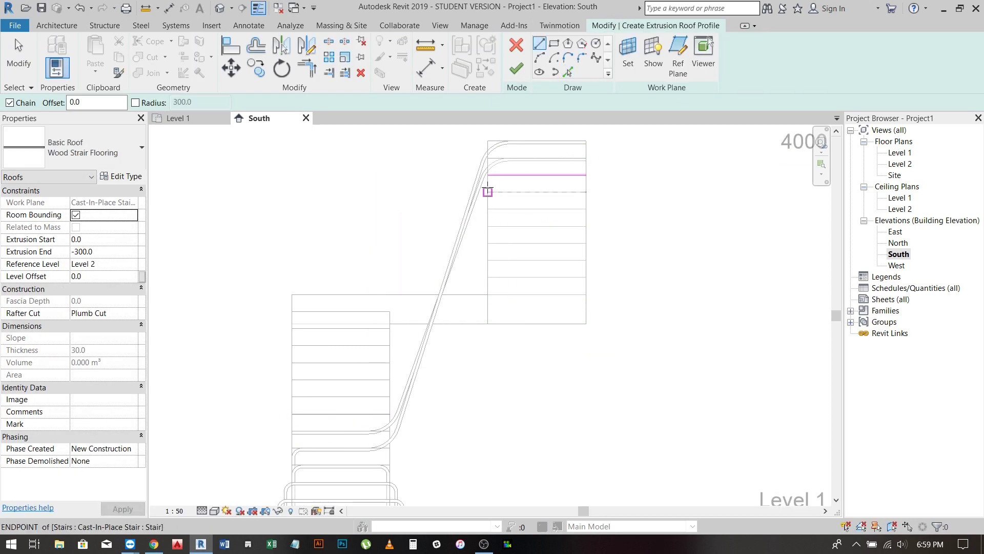
{"action": "left_click", "coordinate": [495, 179]}
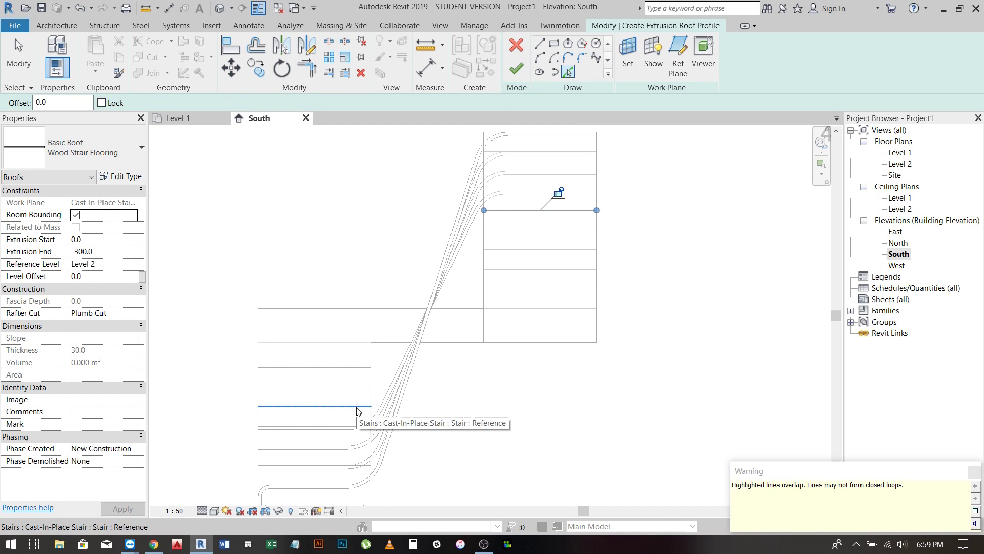
{"action": "left_click", "coordinate": [359, 406]}
{"action": "key", "text": "Escape"}
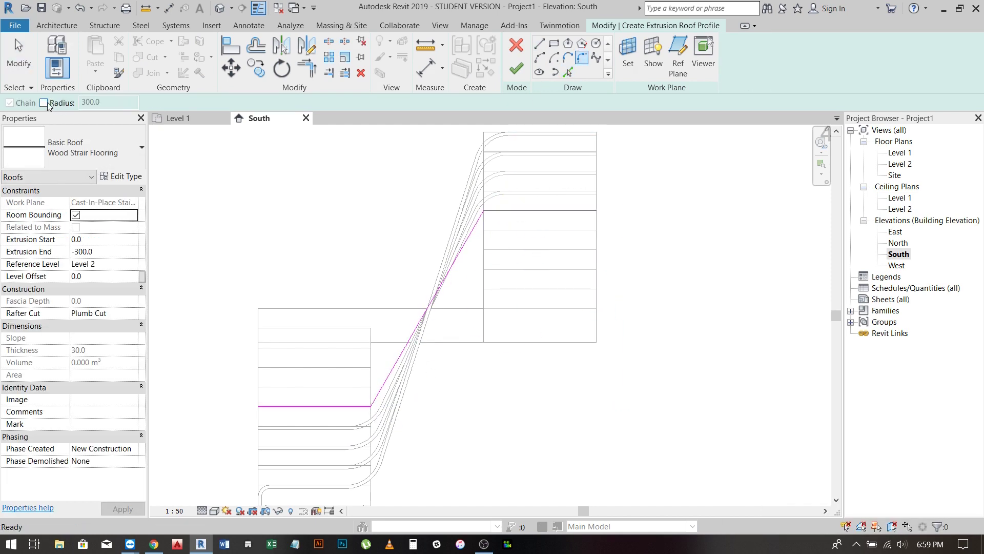
Step: Set up a new strip on the stair plane at Level 2 and draw its profile up to the upper tread
{"action": "left_click", "coordinate": [469, 349]}
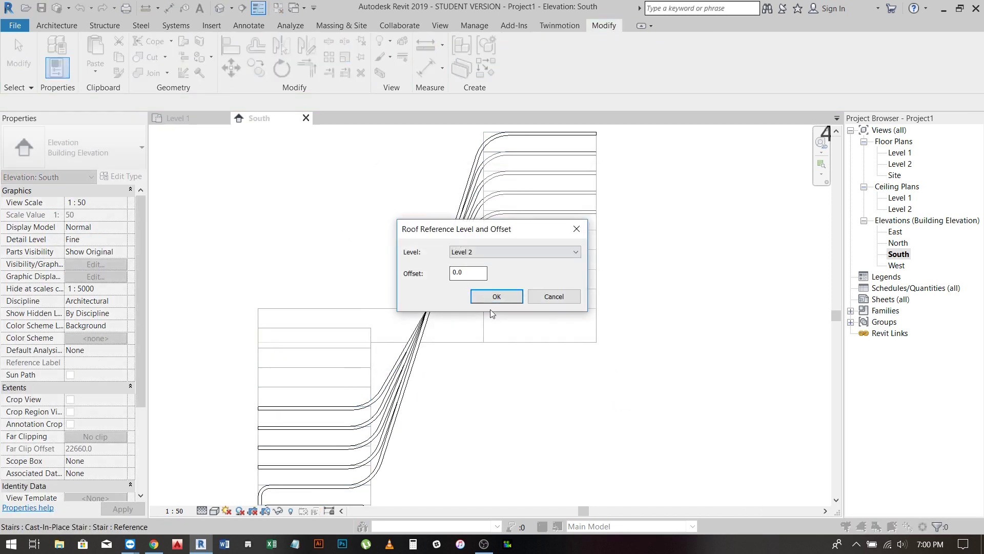
{"action": "left_click", "coordinate": [499, 294]}
{"action": "left_click", "coordinate": [483, 230]}
{"action": "left_click", "coordinate": [372, 386]}
{"action": "left_click", "coordinate": [582, 58]}
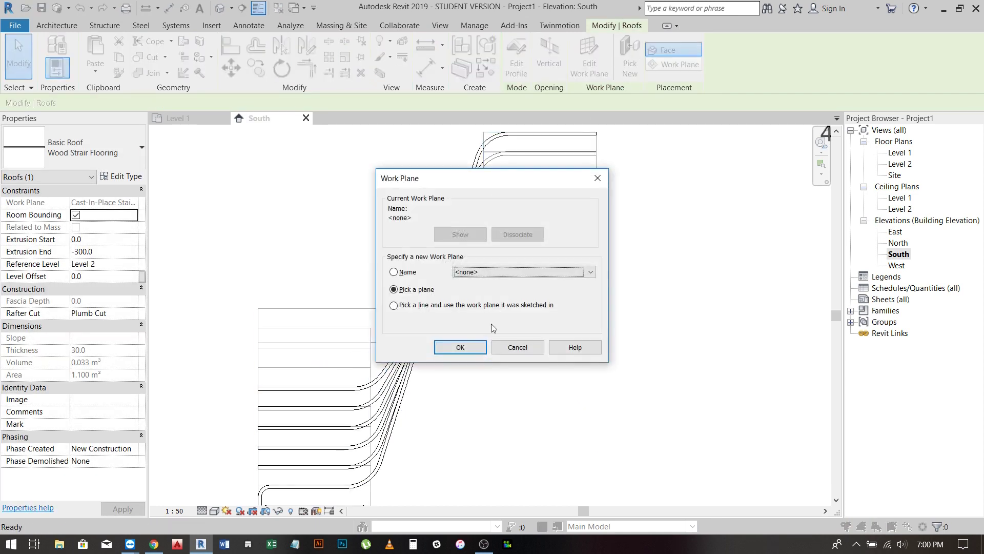
{"action": "left_click", "coordinate": [371, 367]}
Step: Round that strip's lower junction with a 300 mm arc and finish it
{"action": "left_click", "coordinate": [484, 249]}
{"action": "left_click", "coordinate": [582, 57]}
{"action": "left_click", "coordinate": [349, 367]}
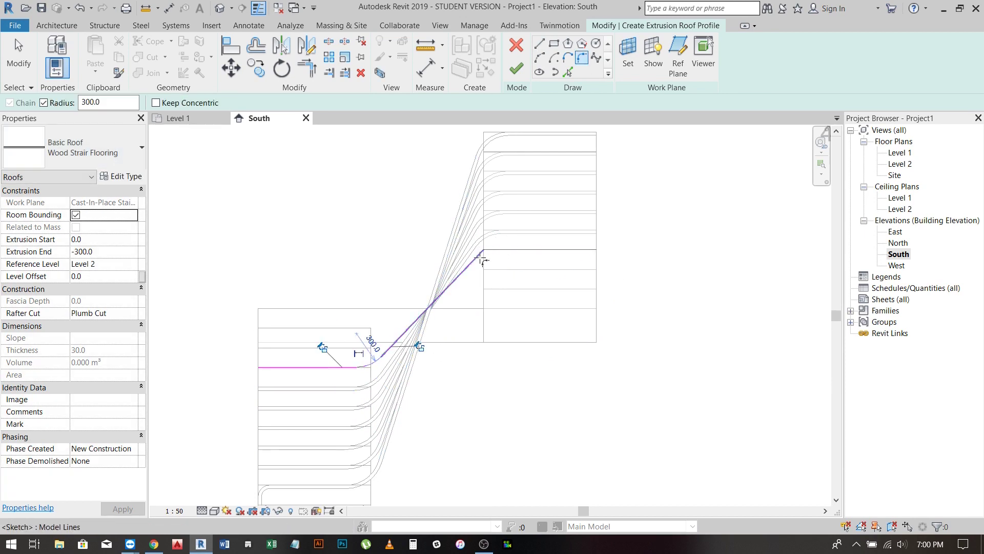
{"action": "left_click", "coordinate": [481, 256]}
{"action": "left_click", "coordinate": [517, 69]}
{"action": "key", "text": "Escape"}
Step: Sketch another strip profile with a rounded junction and finish it
{"action": "double_click", "coordinate": [260, 376]}
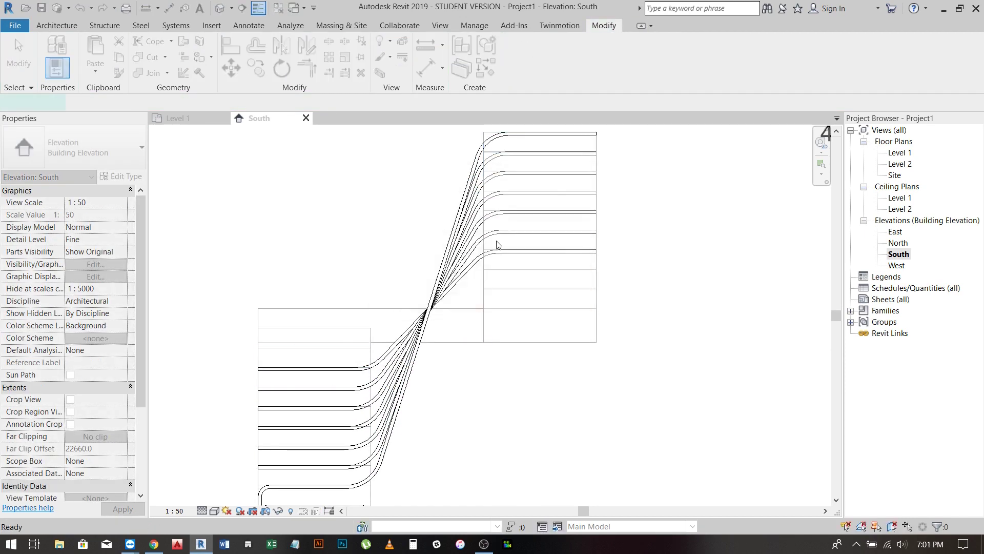
{"action": "left_click", "coordinate": [539, 43]}
{"action": "left_click", "coordinate": [582, 57]}
{"action": "left_click", "coordinate": [351, 347]}
Step: Start the next extruded strip on the stair's reference plane with Level 2 as reference
{"action": "left_click", "coordinate": [505, 281]}
{"action": "left_click", "coordinate": [516, 69]}
{"action": "left_click", "coordinate": [460, 347]}
{"action": "left_click", "coordinate": [511, 296]}
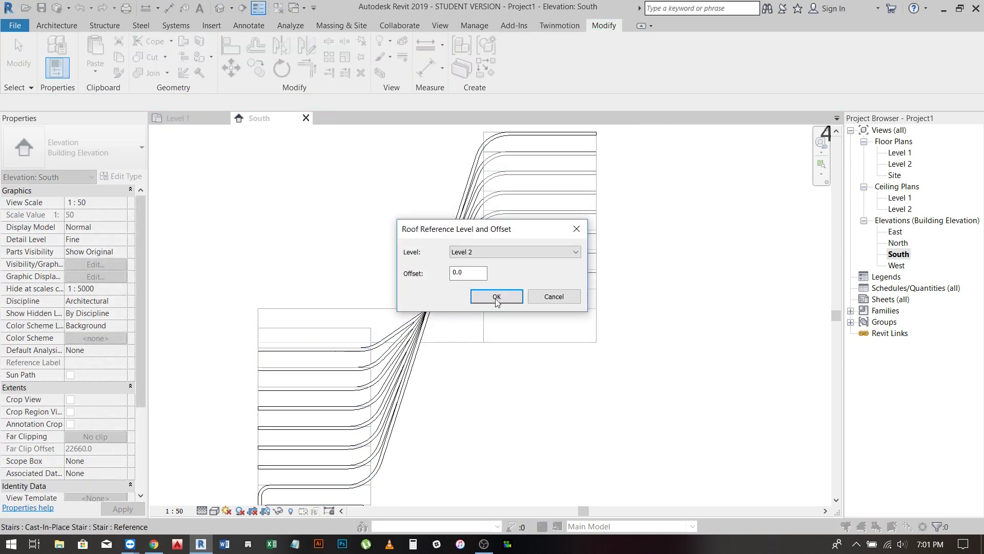
{"action": "key", "text": "Return"}
Step: Draw the strip profile from lower to upper tread, round its junctions at 300 mm, and finish
{"action": "left_click", "coordinate": [540, 44]}
{"action": "left_click", "coordinate": [371, 327]}
{"action": "left_click", "coordinate": [484, 289]}
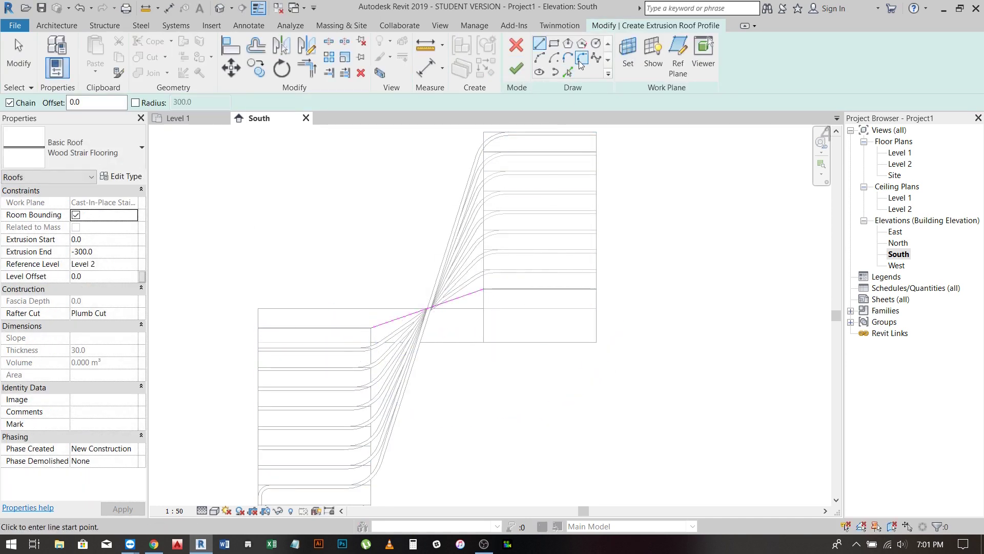
{"action": "left_click", "coordinate": [582, 58]}
{"action": "left_click", "coordinate": [516, 68]}
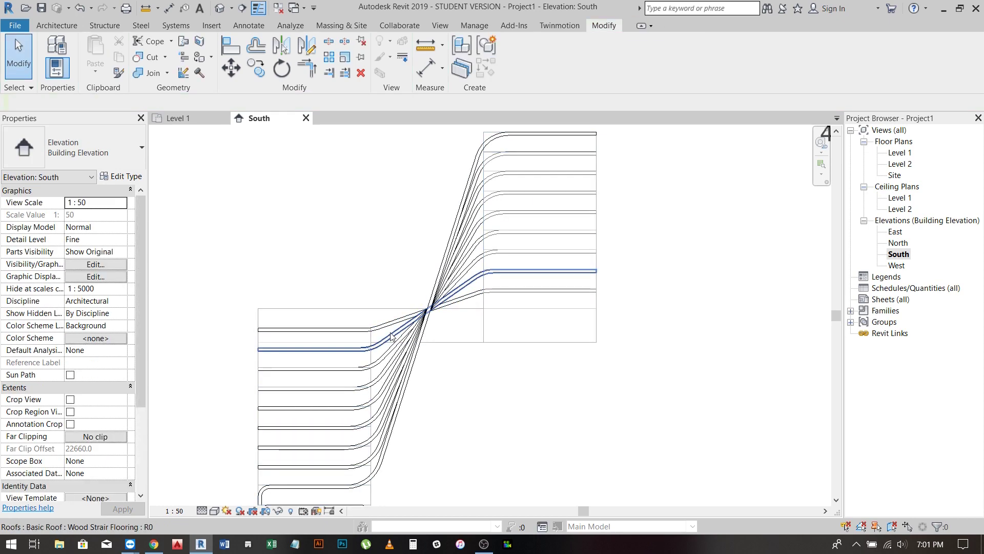
{"action": "key", "text": "Return"}
Step: Add one more strip on the stair plane and finish its profile sketch
{"action": "left_click", "coordinate": [459, 344]}
{"action": "left_click", "coordinate": [294, 312]}
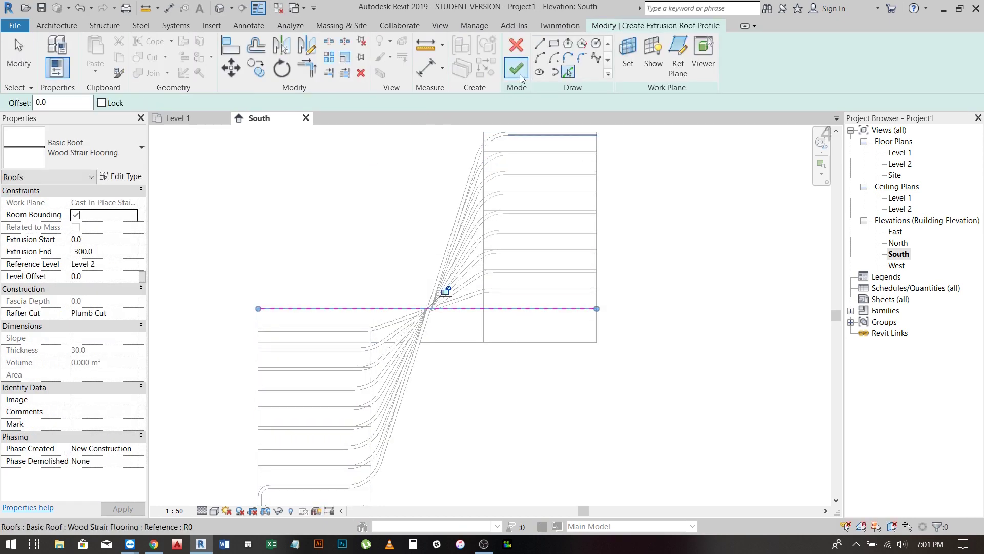
{"action": "left_click", "coordinate": [536, 61]}
{"action": "scroll", "coordinate": [485, 324], "scroll_direction": "down", "scroll_amount": 2}
{"action": "scroll", "coordinate": [481, 332], "scroll_direction": "down", "scroll_amount": 2}
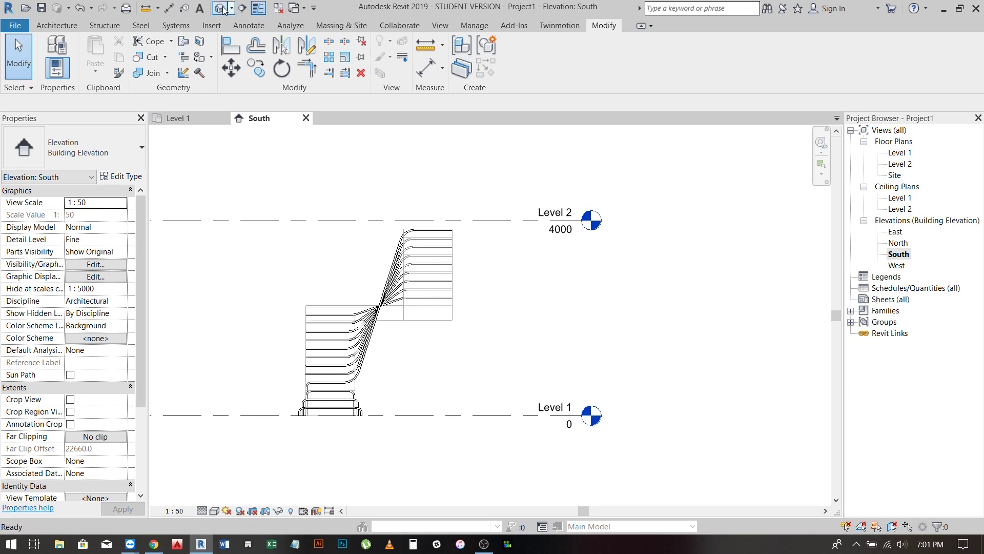
Step: In the Level 1 plan, delete the stair path arrow and UP label
{"action": "left_click", "coordinate": [177, 119]}
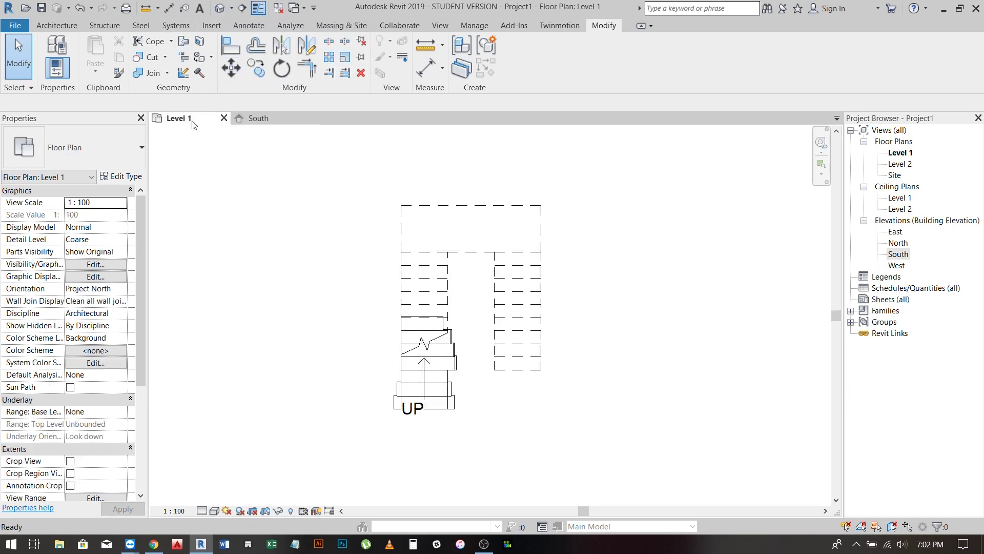
{"action": "scroll", "coordinate": [552, 407], "scroll_direction": "up", "scroll_amount": 1}
{"action": "left_click_drag", "start_coordinate": [337, 319], "coordinate": [435, 442]}
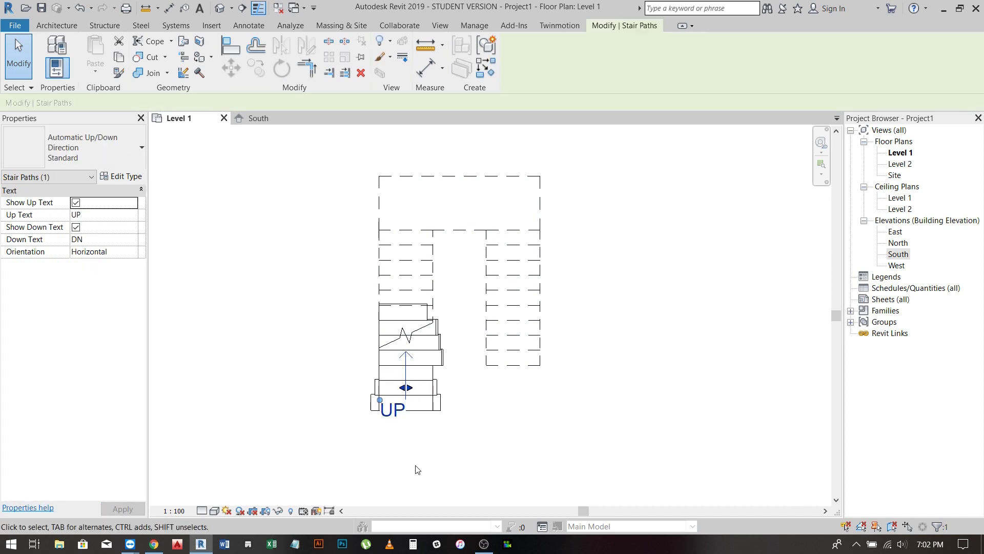
{"action": "key", "text": "Delete"}
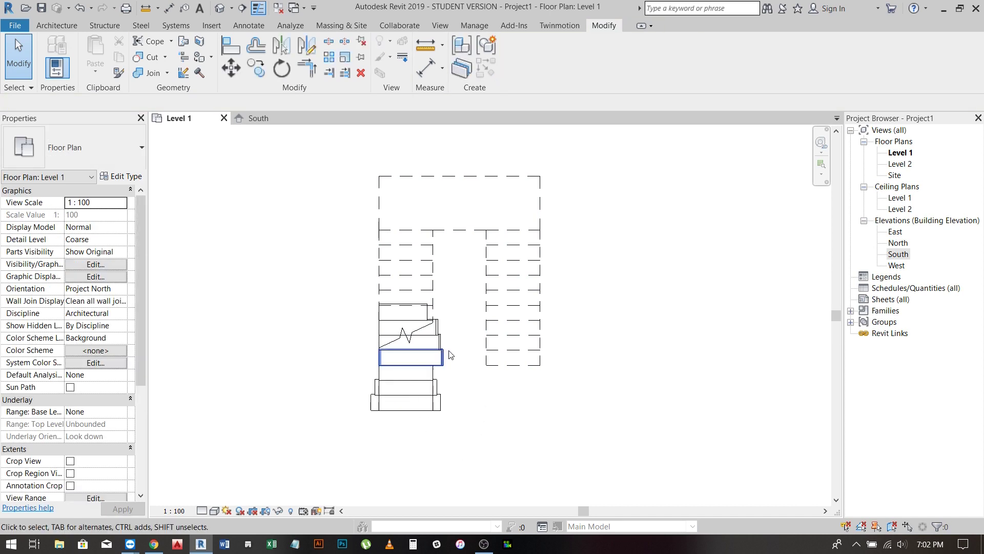
Step: Set up the Wall tool with Finish Face: Exterior location and height up to Level 2
{"action": "key", "text": "a"}
{"action": "key", "text": "Escape"}
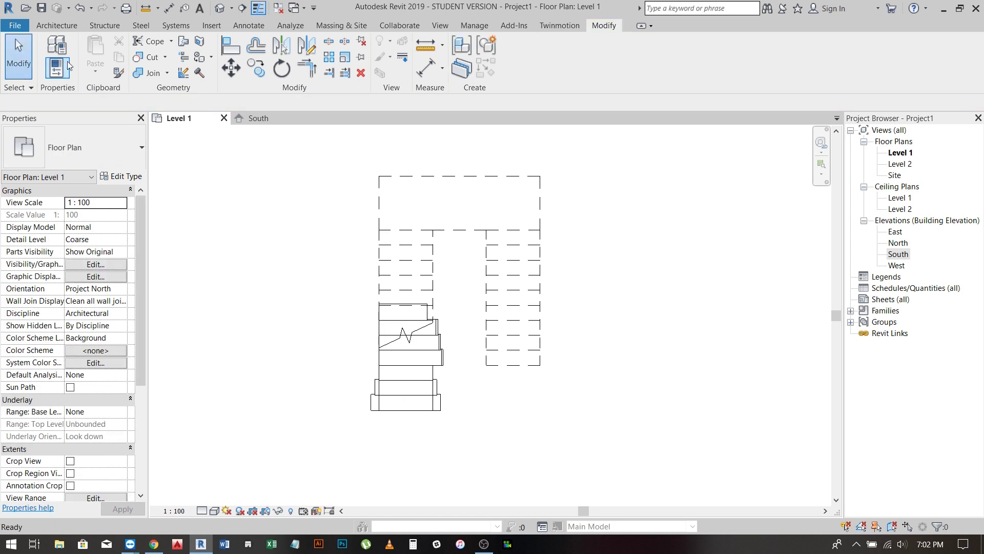
{"action": "left_click", "coordinate": [58, 26]}
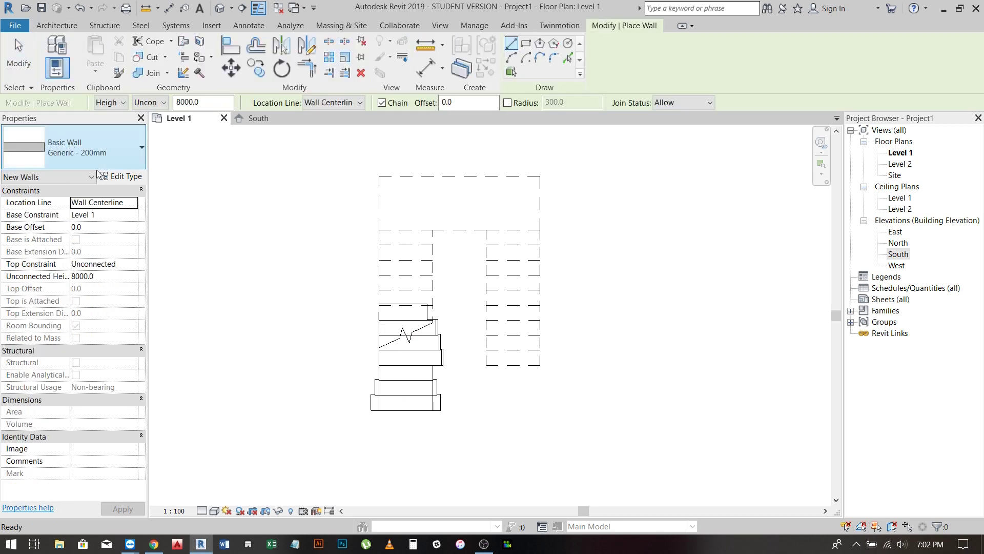
{"action": "left_click", "coordinate": [333, 102]}
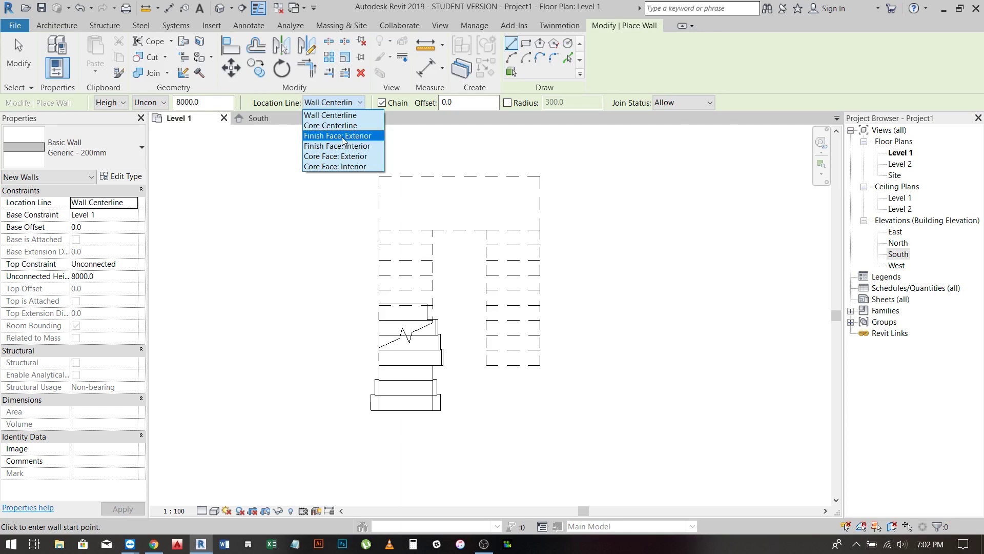
{"action": "left_click", "coordinate": [342, 136]}
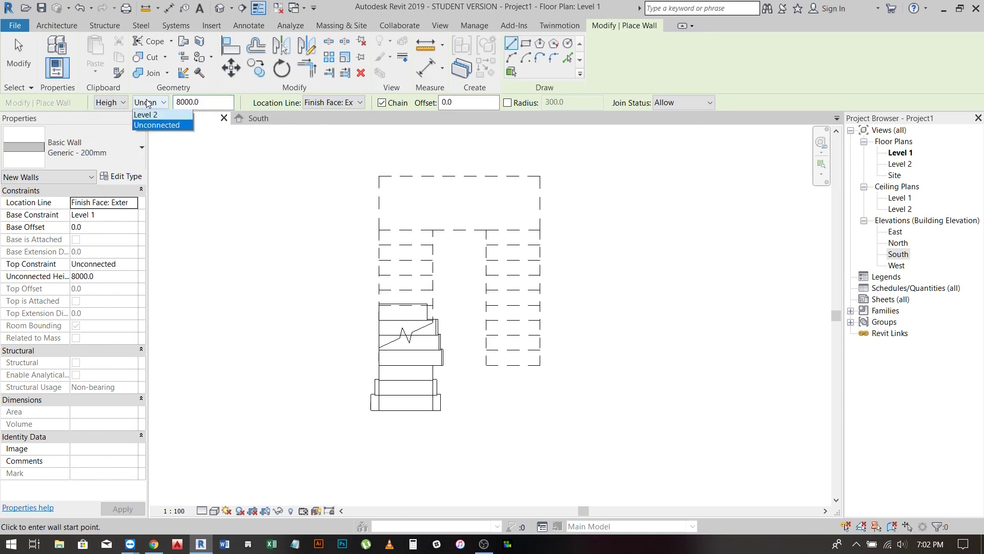
{"action": "left_click", "coordinate": [146, 114]}
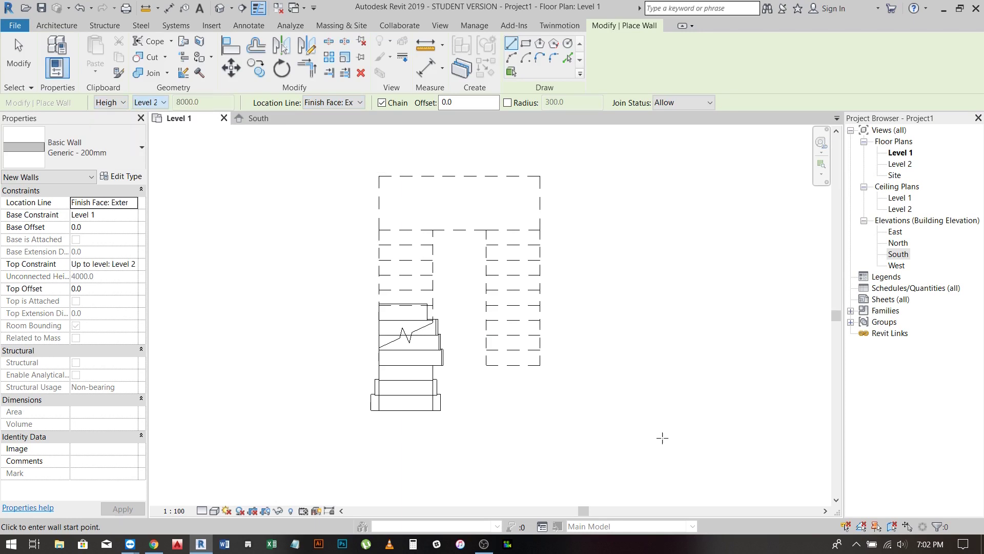
Step: Place the top and left enclosure walls beside the stair, then view the model in default 3D
{"action": "left_click", "coordinate": [542, 367]}
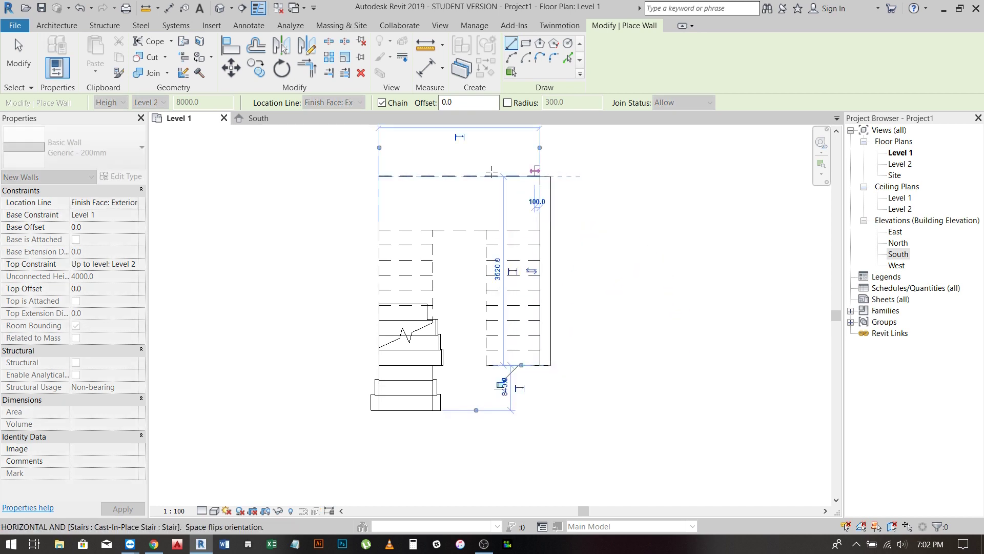
{"action": "left_click", "coordinate": [379, 175]}
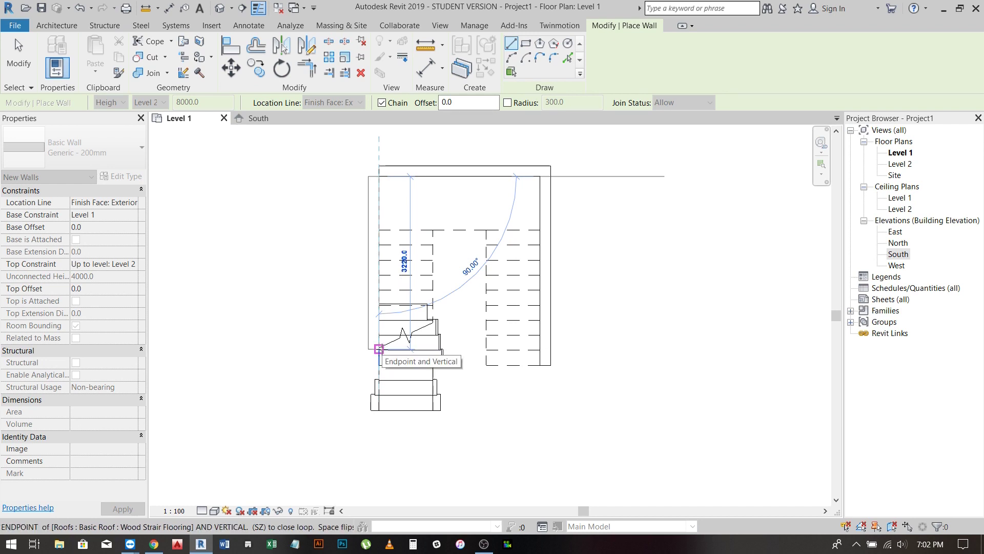
{"action": "left_click", "coordinate": [379, 349]}
{"action": "key", "text": "Escape"}
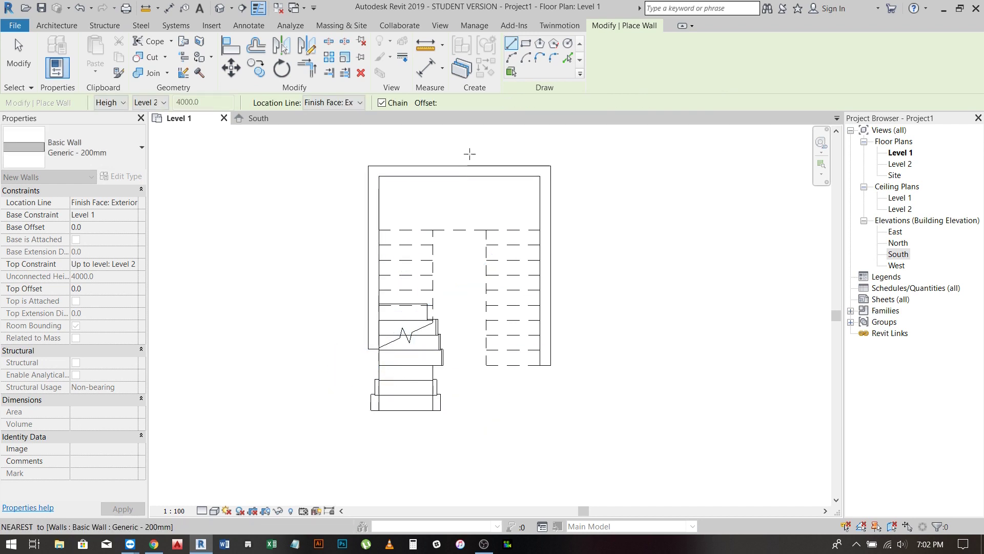
{"action": "key", "text": "Escape"}
{"action": "left_click", "coordinate": [219, 9]}
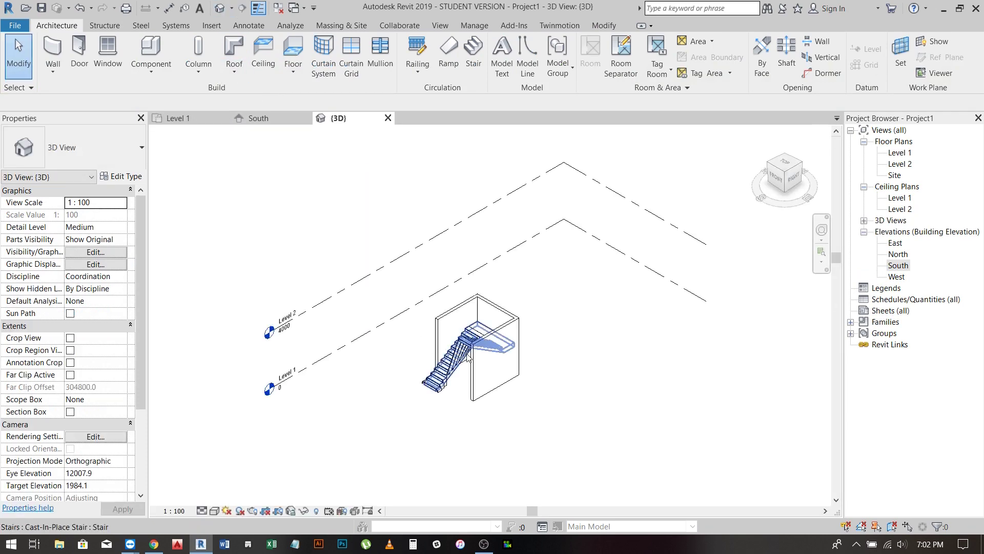
Step: Select the lowest wood flooring strip and open its profile sketch for editing
{"action": "middle_click_drag", "start_coordinate": [482, 390], "coordinate": [518, 405], "text": "shift"}
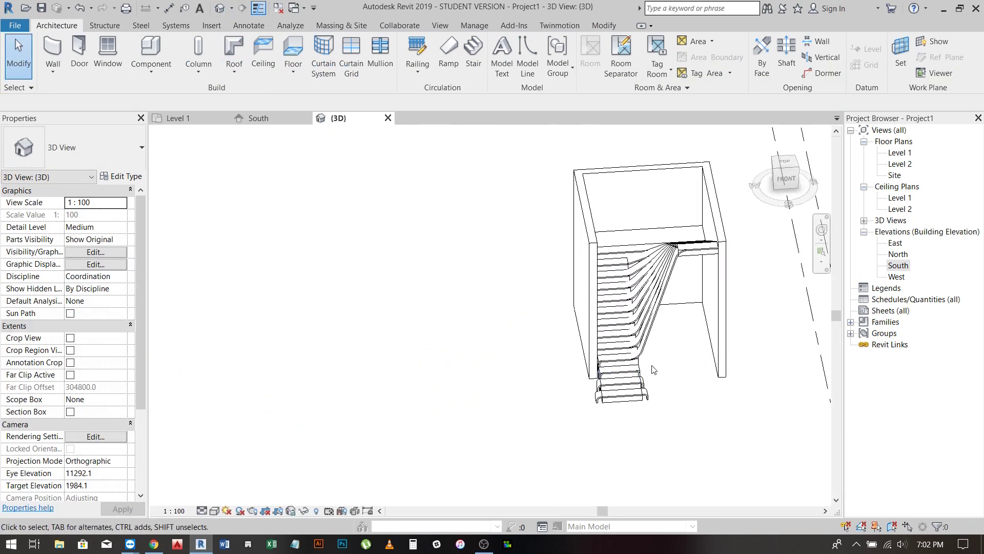
{"action": "scroll", "coordinate": [564, 359], "scroll_direction": "up", "scroll_amount": 5}
{"action": "left_click", "coordinate": [577, 346]}
{"action": "key", "text": "Escape"}
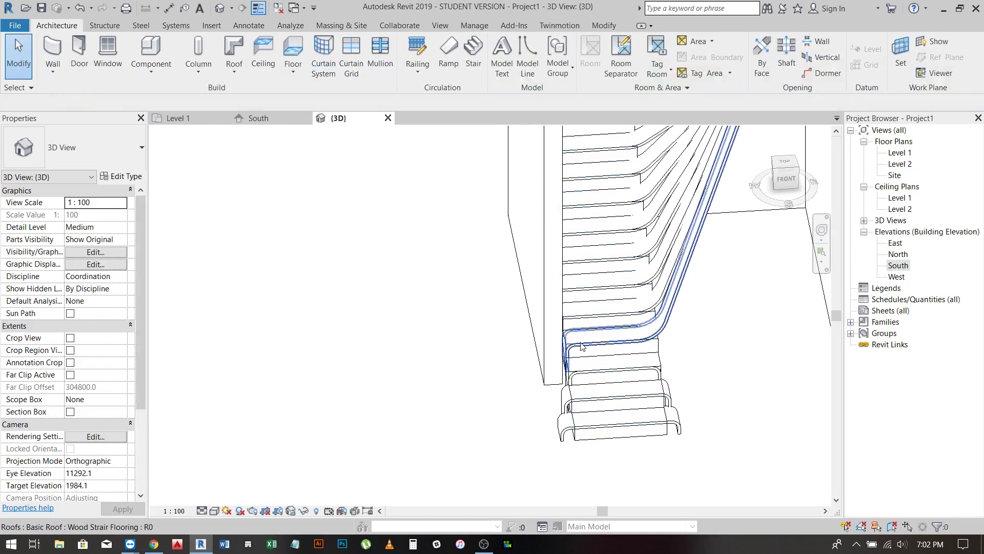
{"action": "left_click", "coordinate": [580, 346]}
{"action": "mouse_move", "coordinate": [579, 346]}
{"action": "middle_mouse_down", "text": "shift"}
{"action": "mouse_move", "coordinate": [667, 315]}
{"action": "mouse_move", "coordinate": [609, 373]}
{"action": "middle_mouse_up", "text": "shift"}
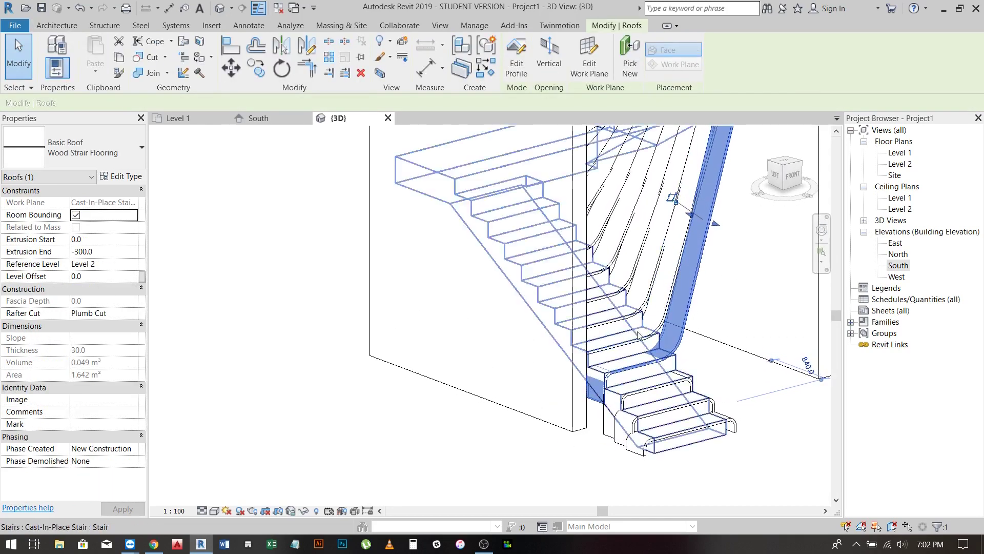
{"action": "double_click", "coordinate": [618, 368]}
Step: Align the strip profile's end down to the floor edge with AL and finish the edit
{"action": "scroll", "coordinate": [618, 418], "scroll_direction": "up", "scroll_amount": 2}
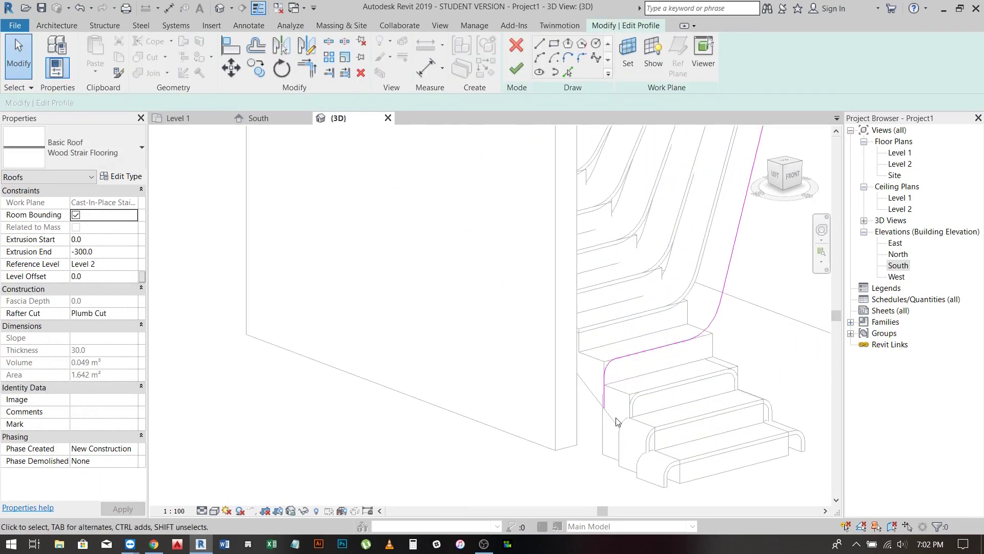
{"action": "middle_click_drag", "start_coordinate": [603, 414], "coordinate": [535, 346]}
{"action": "key", "text": "l"}
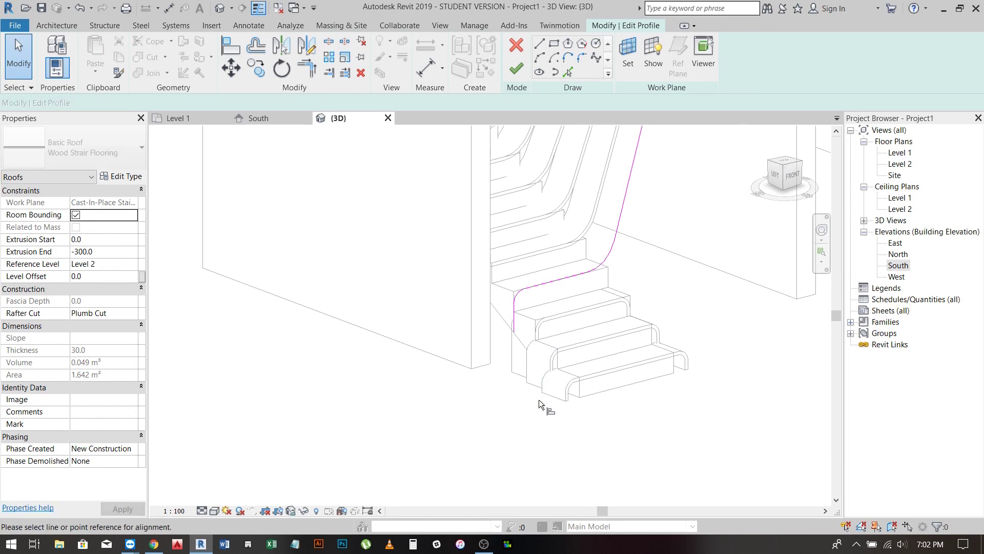
{"action": "scroll", "coordinate": [514, 370], "scroll_direction": "up", "scroll_amount": 1}
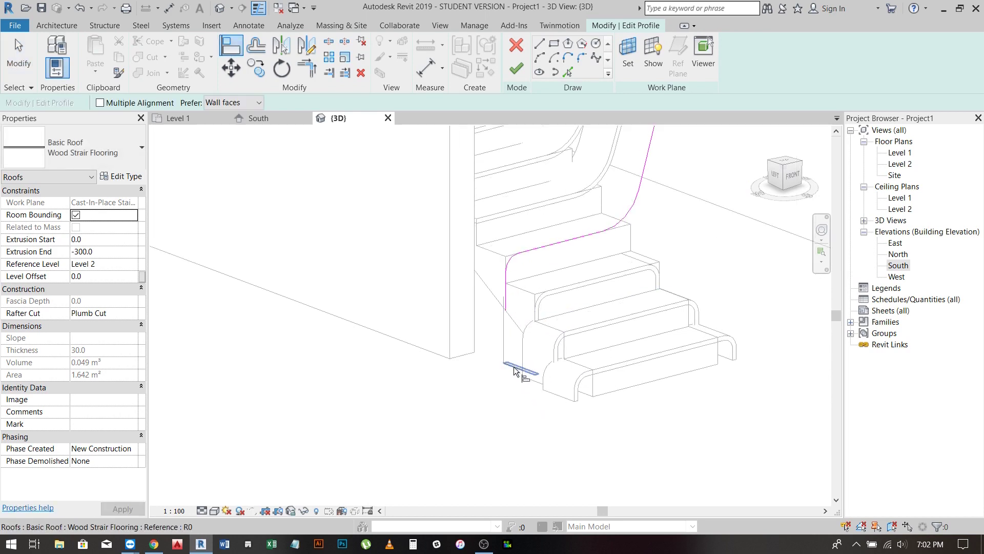
{"action": "left_click", "coordinate": [509, 314]}
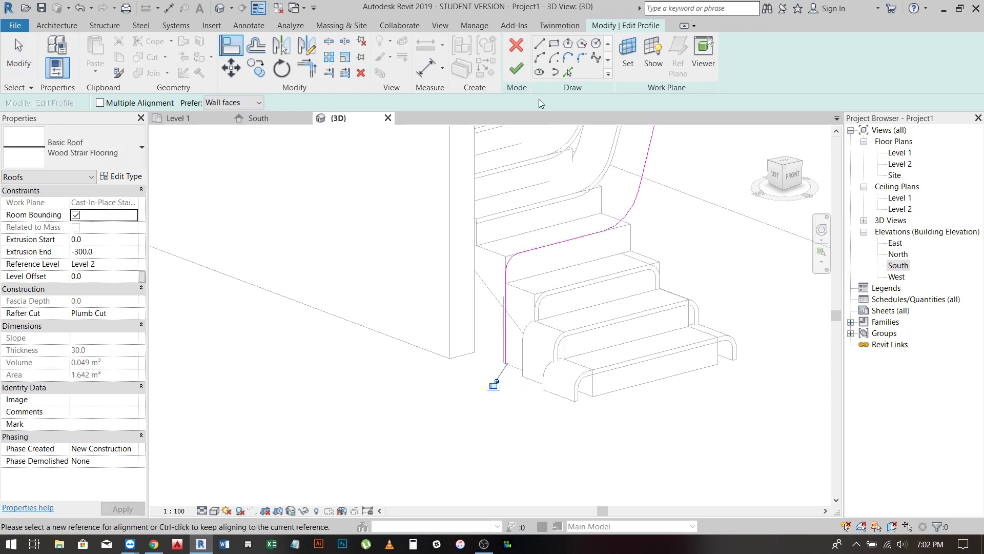
{"action": "left_click", "coordinate": [517, 68]}
{"action": "key", "text": "Escape"}
Step: Set the 3D view to Fine detail level and Realistic visual style
{"action": "mouse_move", "coordinate": [539, 359]}
{"action": "middle_mouse_down", "text": "shift"}
{"action": "mouse_move", "coordinate": [580, 346]}
{"action": "mouse_move", "coordinate": [262, 472]}
{"action": "middle_mouse_up", "text": "shift"}
{"action": "left_click", "coordinate": [201, 510]}
{"action": "left_click", "coordinate": [262, 500]}
{"action": "left_click", "coordinate": [215, 510]}
{"action": "left_click", "coordinate": [229, 485]}
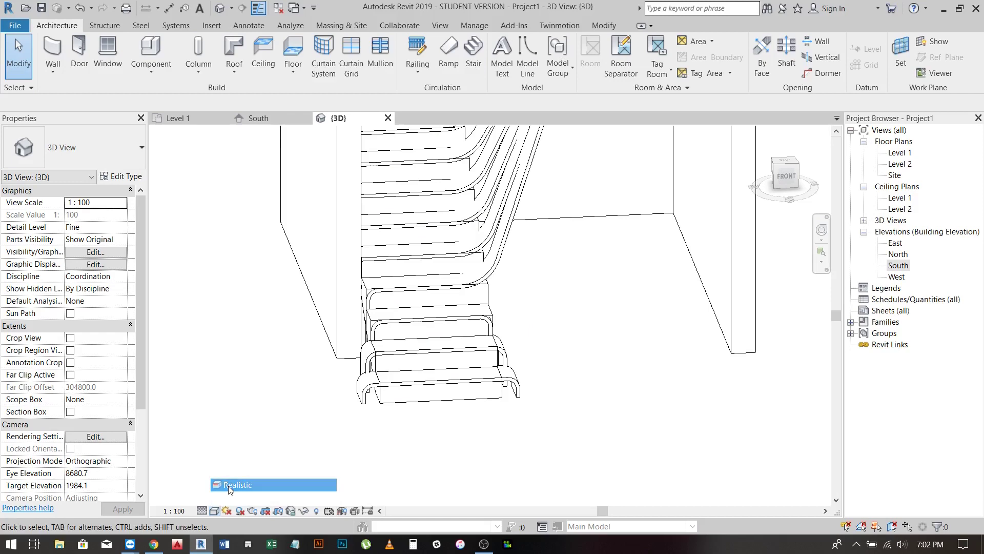
Step: Orbit around the stair to inspect it from the front-right, the front and the side
{"action": "middle_click_drag", "start_coordinate": [228, 485], "coordinate": [518, 365], "text": "shift"}
{"action": "left_click", "coordinate": [461, 267]}
{"action": "left_click", "coordinate": [518, 365]}
{"action": "mouse_move", "coordinate": [392, 297]}
{"action": "middle_mouse_down", "text": "shift"}
{"action": "mouse_move", "coordinate": [579, 341]}
{"action": "mouse_move", "coordinate": [364, 396]}
{"action": "middle_mouse_up", "text": "shift"}
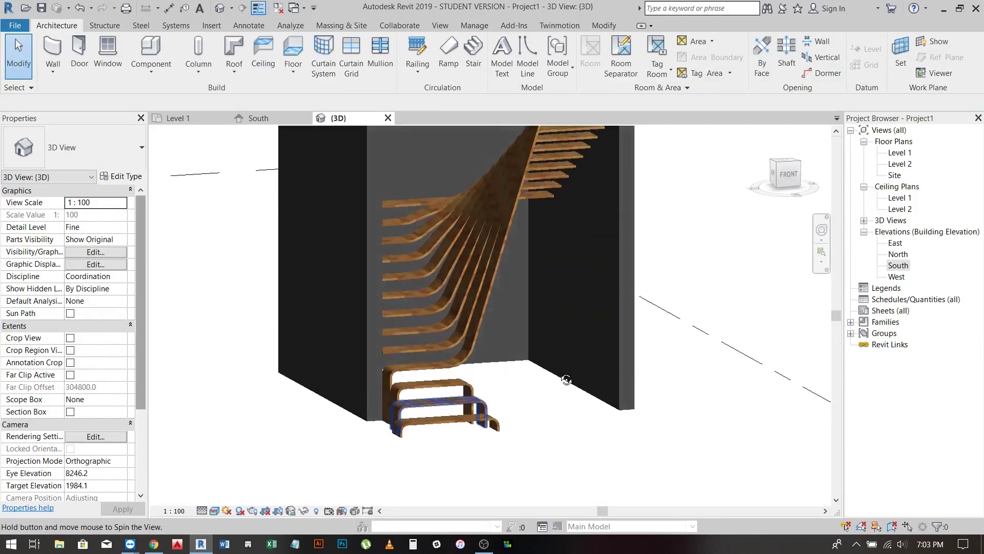
{"action": "scroll", "coordinate": [364, 396], "scroll_direction": "up", "scroll_amount": 2}
{"action": "scroll", "coordinate": [364, 396], "scroll_direction": "up", "scroll_amount": 2}
{"action": "mouse_move", "coordinate": [480, 350]}
{"action": "middle_mouse_down", "text": "shift"}
{"action": "mouse_move", "coordinate": [439, 365]}
{"action": "mouse_move", "coordinate": [530, 382]}
{"action": "mouse_move", "coordinate": [550, 344]}
{"action": "mouse_move", "coordinate": [517, 445]}
{"action": "middle_mouse_up", "text": "shift"}
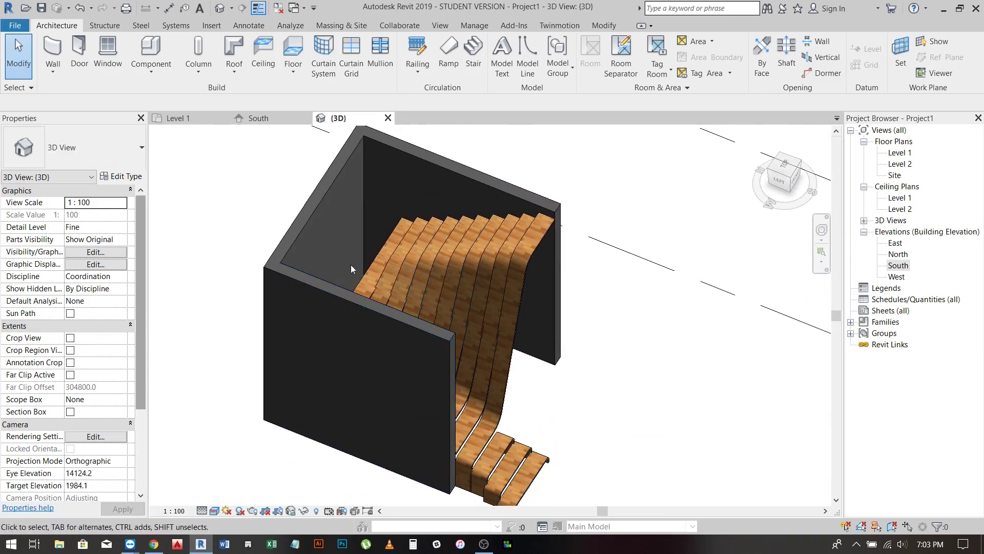
Step: From the top view, stretch the landing's wood strip sideways until it meets the wall
{"action": "left_click", "coordinate": [364, 278]}
{"action": "middle_click_drag", "start_coordinate": [364, 278], "coordinate": [400, 266], "text": "shift"}
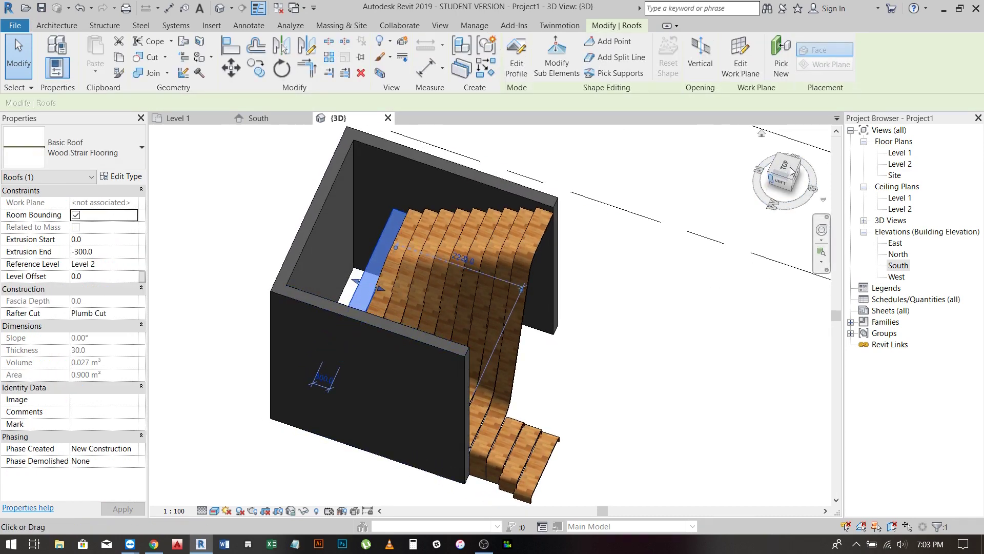
{"action": "left_click", "coordinate": [791, 168]}
{"action": "left_click_drag", "start_coordinate": [469, 319], "coordinate": [388, 319]}
{"action": "key", "text": "Escape"}
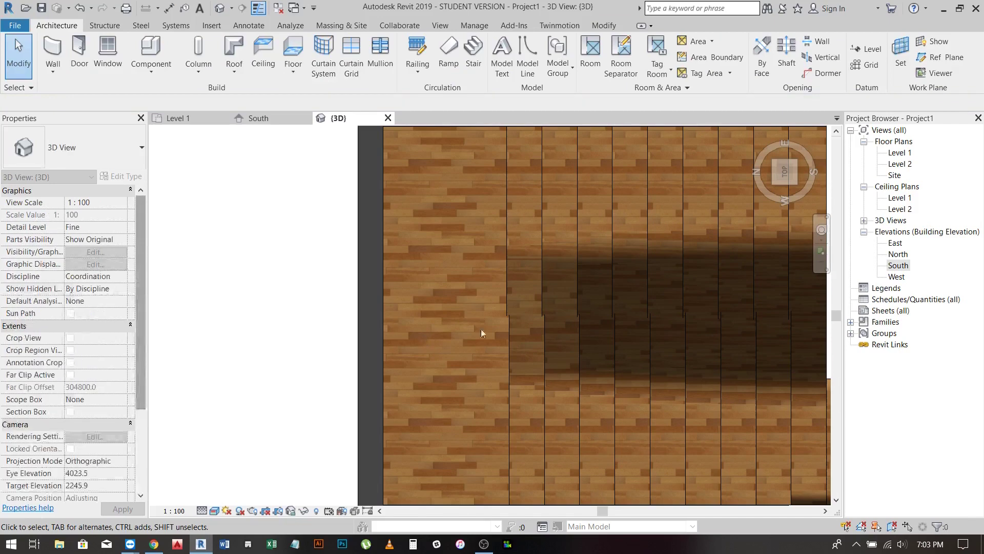
{"action": "scroll", "coordinate": [565, 365], "scroll_direction": "down", "scroll_amount": 5}
{"action": "mouse_move", "coordinate": [565, 365]}
{"action": "middle_mouse_down", "text": "shift"}
{"action": "mouse_move", "coordinate": [369, 296]}
{"action": "mouse_move", "coordinate": [500, 346]}
{"action": "mouse_move", "coordinate": [479, 395]}
{"action": "mouse_move", "coordinate": [473, 342]}
{"action": "mouse_move", "coordinate": [505, 378]}
{"action": "mouse_move", "coordinate": [601, 362]}
{"action": "middle_mouse_up", "text": "shift"}
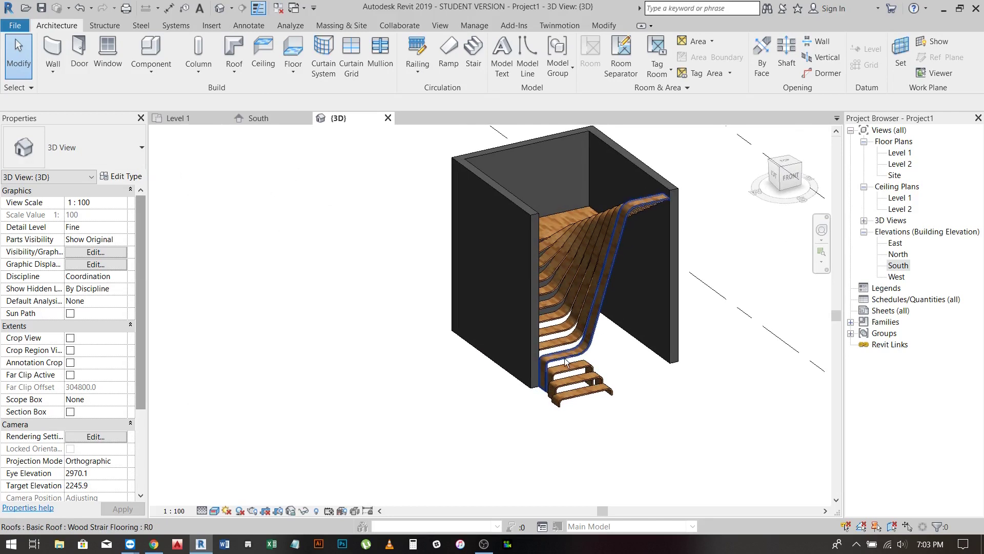
{"action": "scroll", "coordinate": [538, 282], "scroll_direction": "down", "scroll_amount": 2}
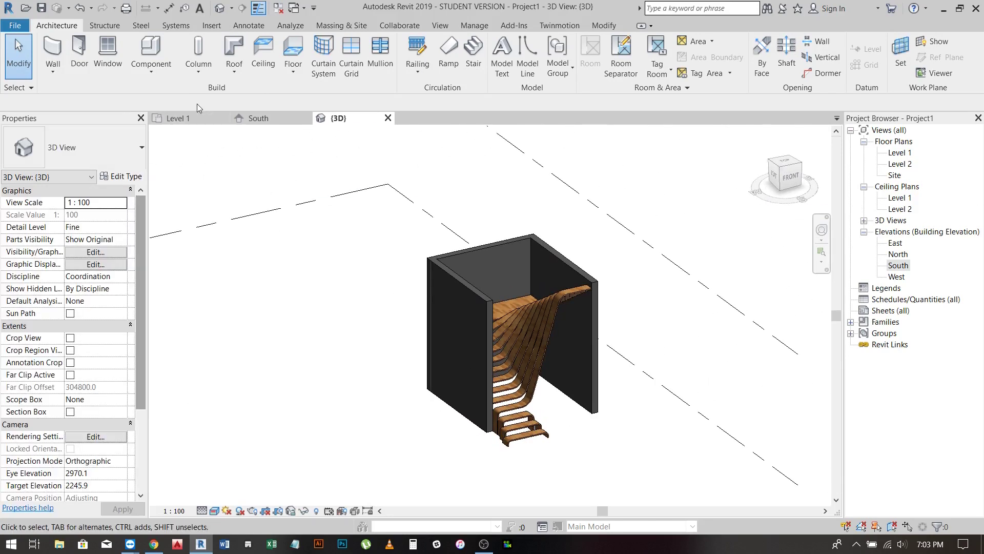
Step: In the Level 1 plan, place a camera in front of the stair aimed at it
{"action": "left_click", "coordinate": [183, 119]}
{"action": "left_click", "coordinate": [492, 351]}
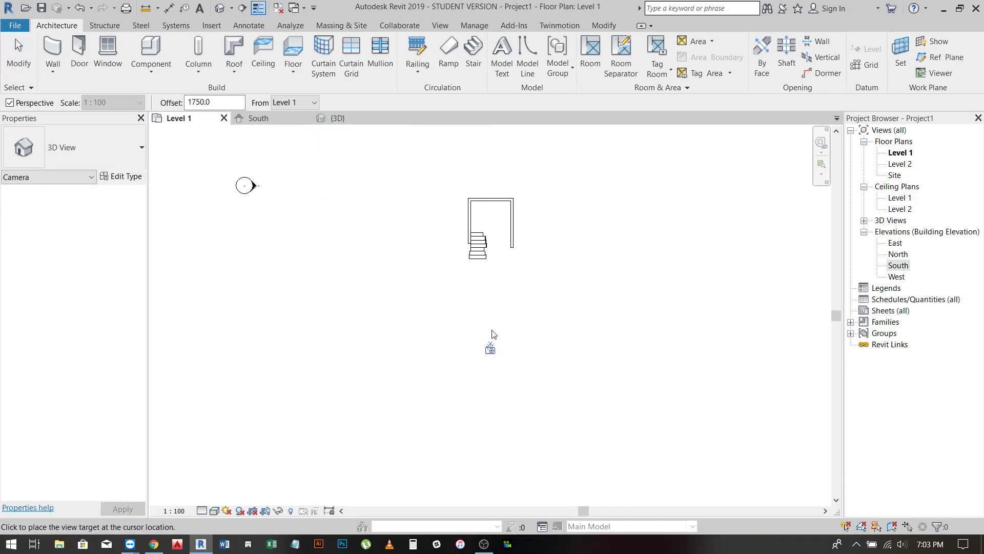
{"action": "left_click", "coordinate": [490, 157]}
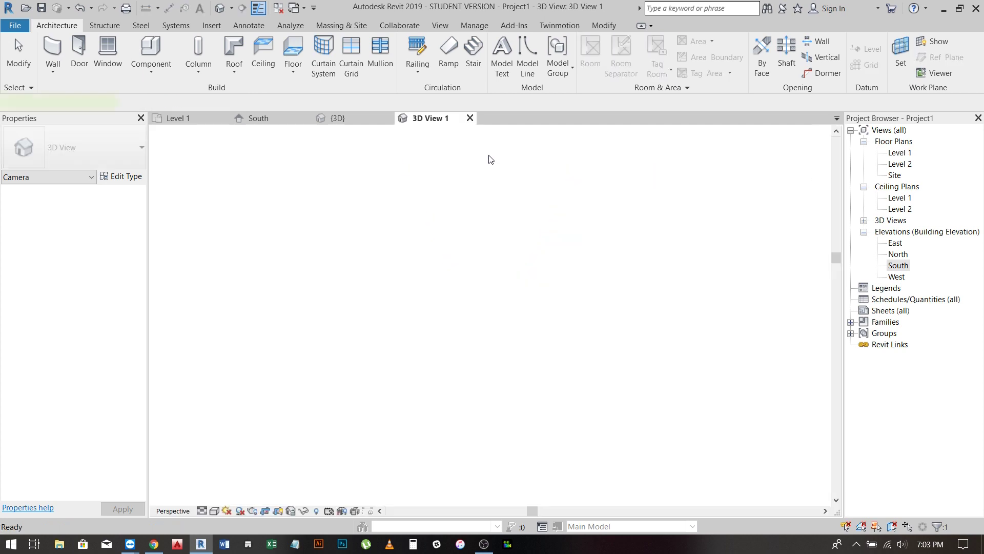
{"action": "key", "text": "Escape"}
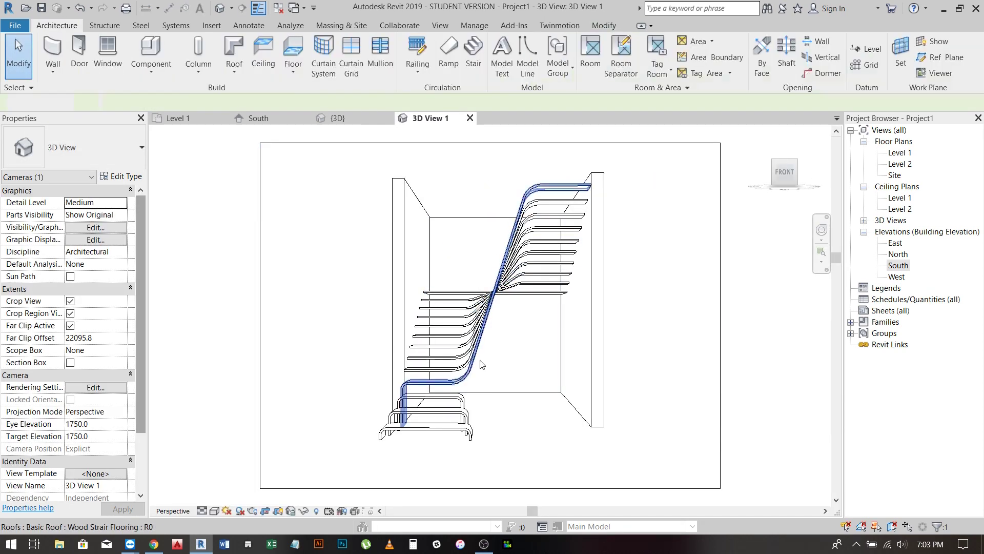
Step: Pull all four crop frame edges inward to frame the stair tightly
{"action": "left_click", "coordinate": [499, 488]}
{"action": "left_click_drag", "start_coordinate": [490, 488], "coordinate": [491, 458]}
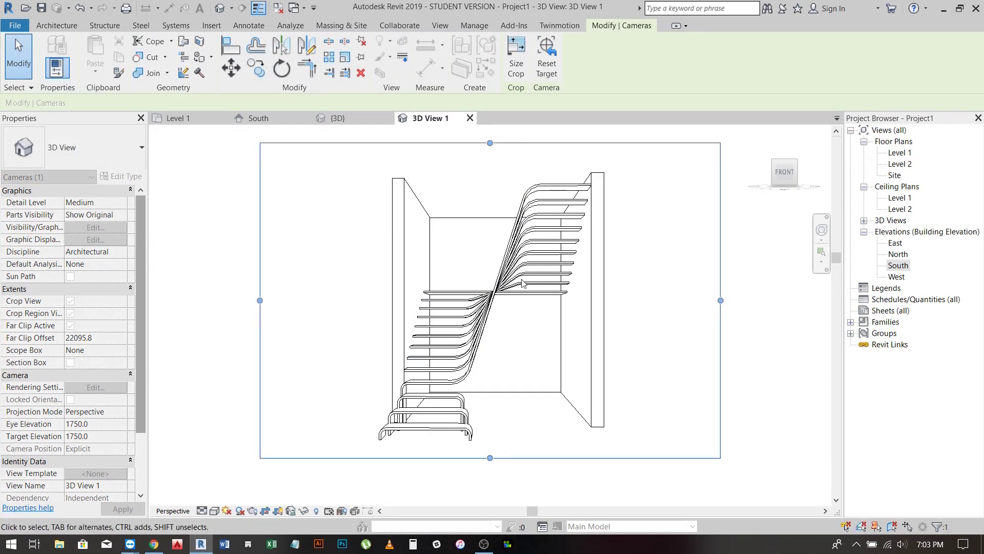
{"action": "left_click_drag", "start_coordinate": [490, 143], "coordinate": [491, 159]}
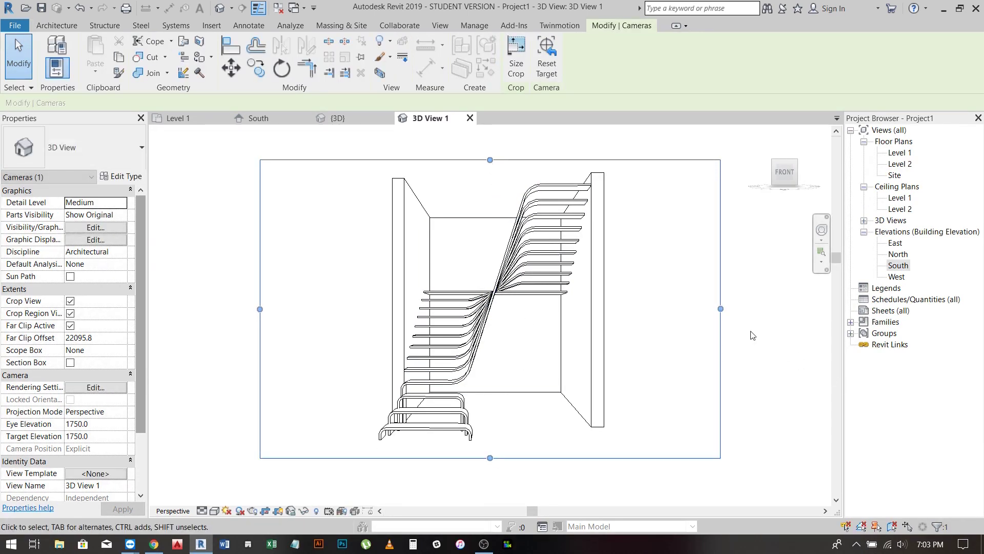
{"action": "left_click_drag", "start_coordinate": [720, 308], "coordinate": [631, 309]}
{"action": "left_click_drag", "start_coordinate": [260, 310], "coordinate": [347, 309]}
{"action": "key", "text": "Escape"}
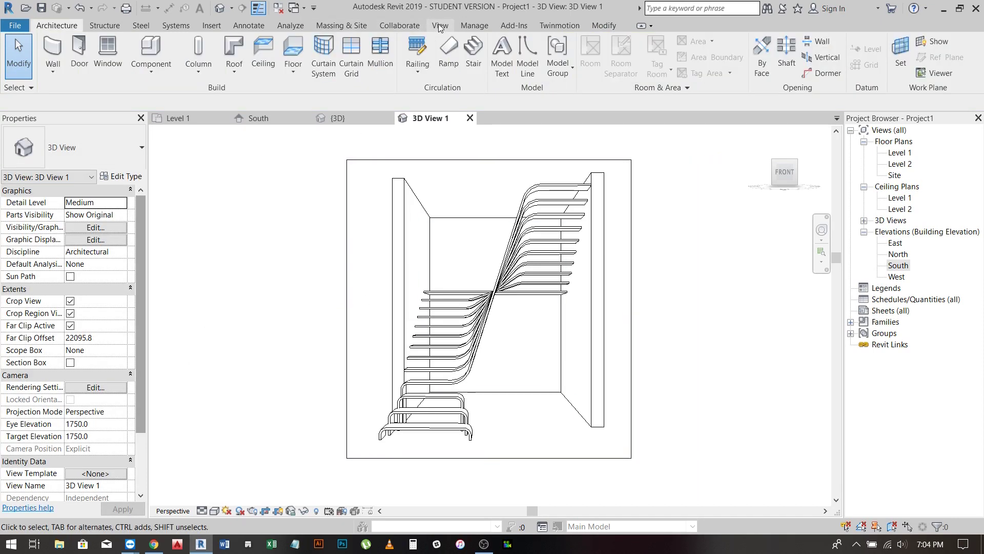
Step: Start a Render in Cloud job for the 3D View 1 camera view
{"action": "left_click", "coordinate": [438, 24]}
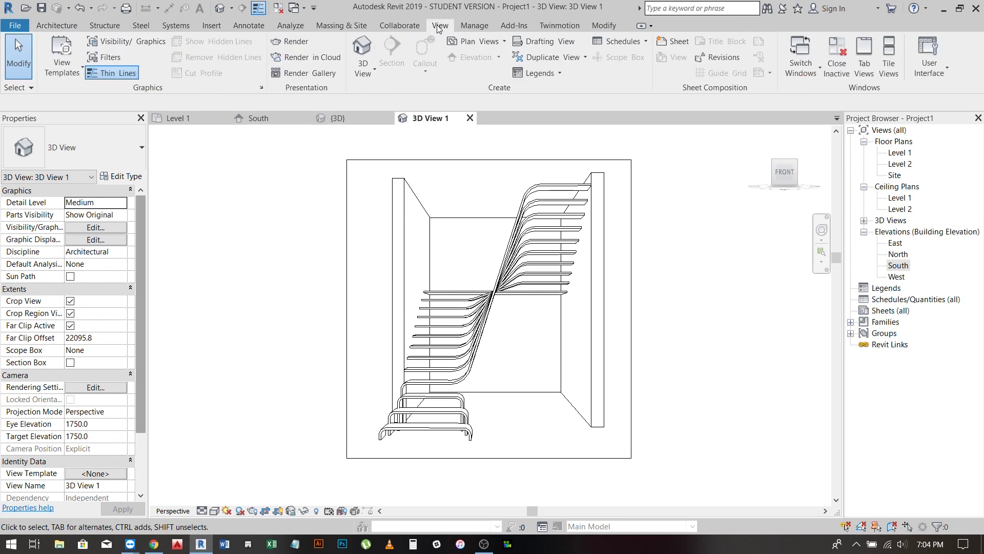
{"action": "left_click", "coordinate": [307, 57]}
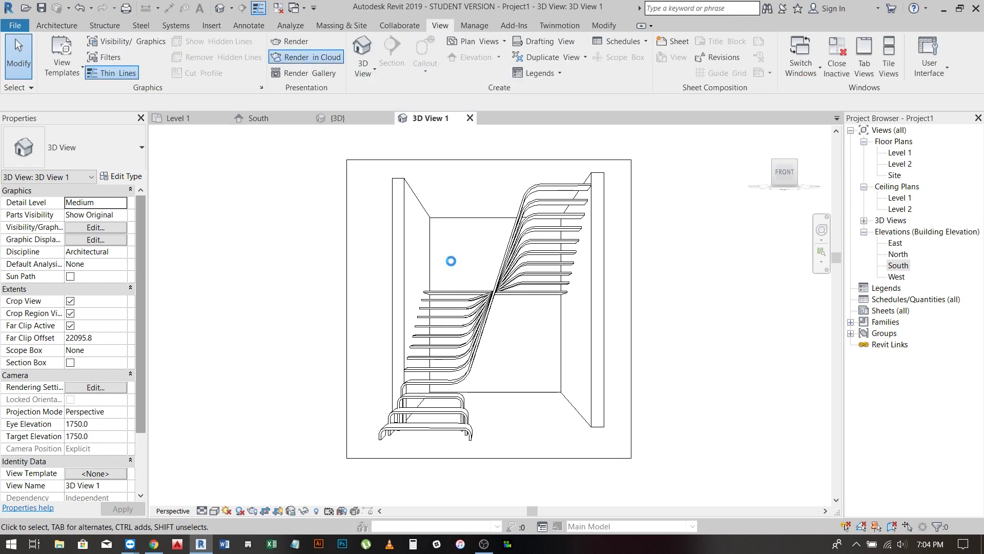